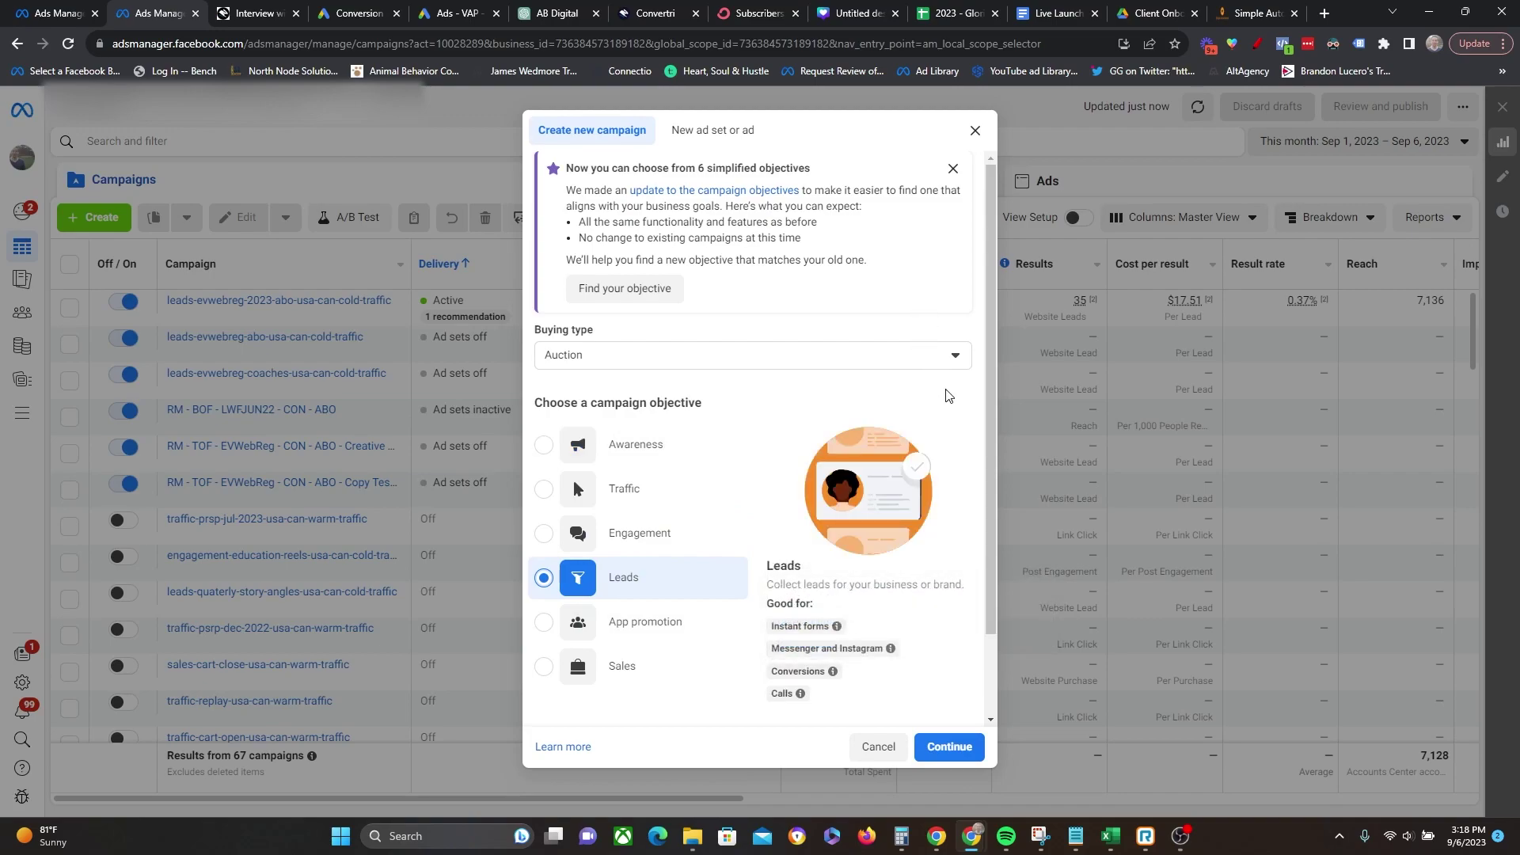
Create an auction campaign with the Leads objective, using the manual leads campaign setup.
click(966, 753)
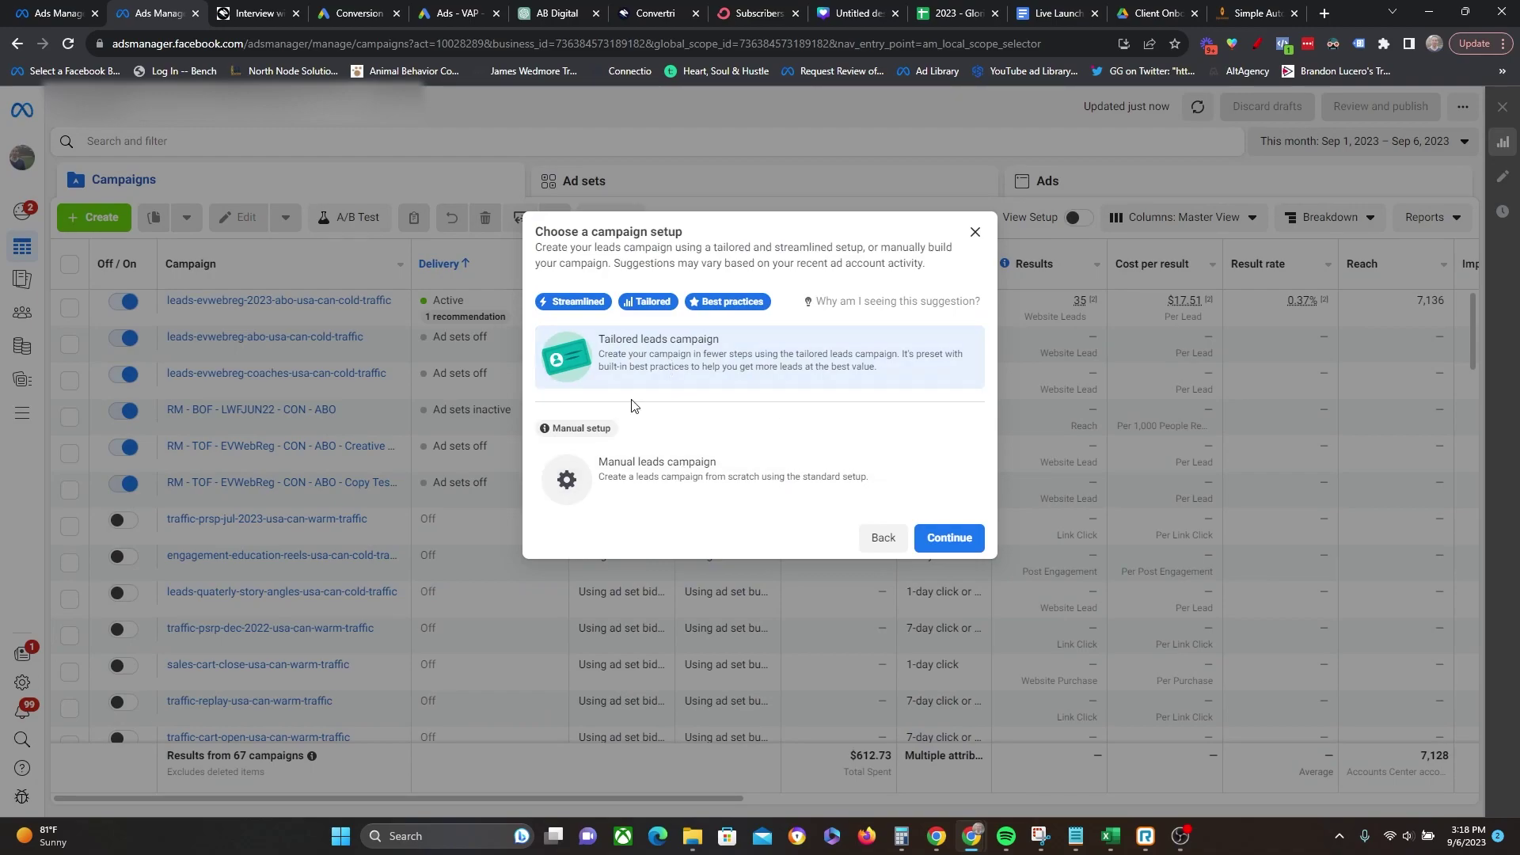
mouse_move(649, 486)
click(672, 492)
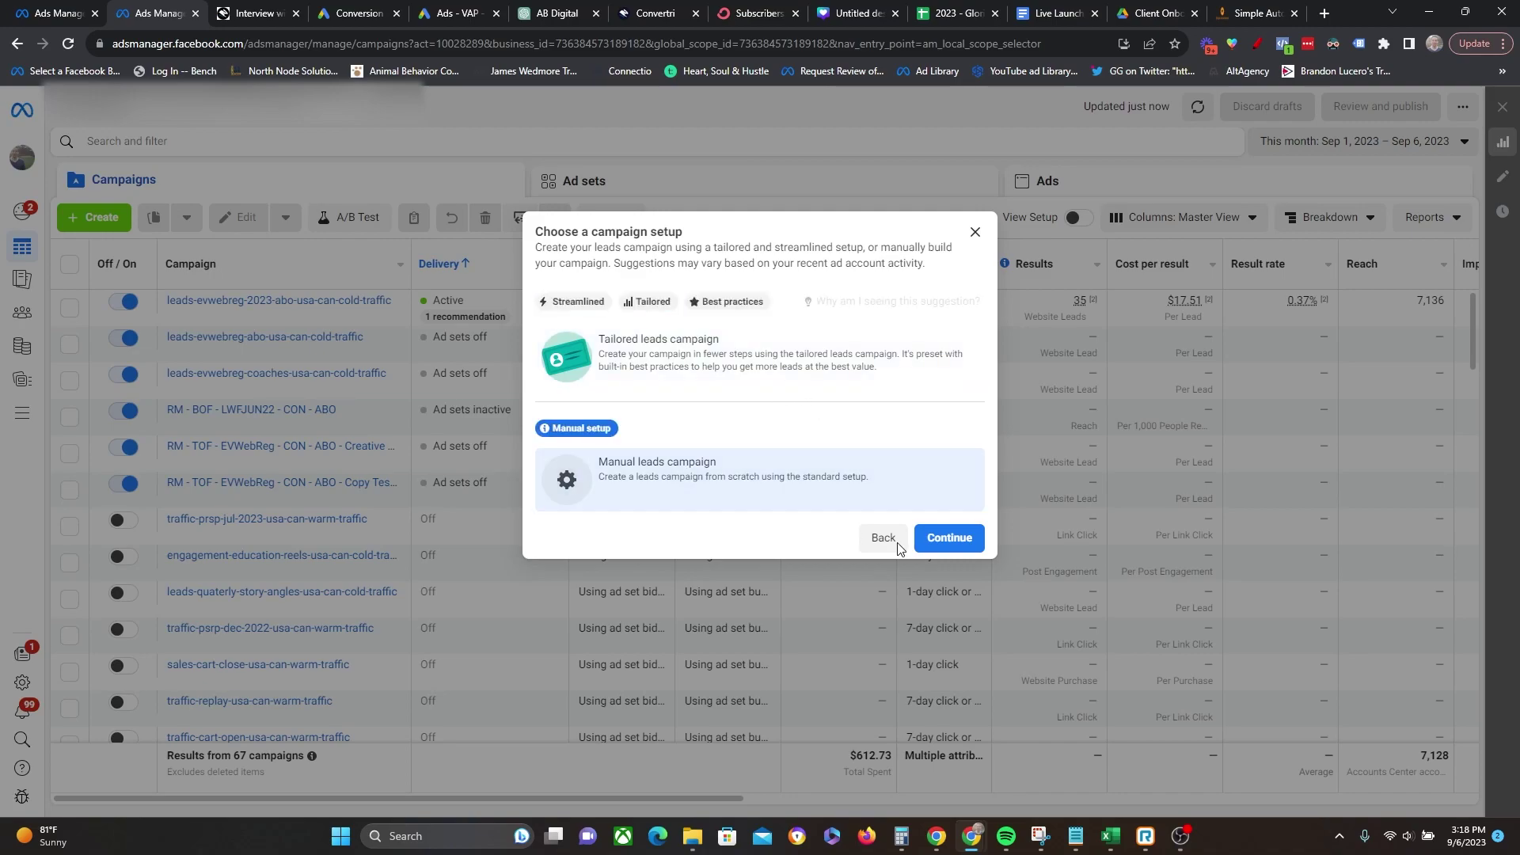
click(937, 539)
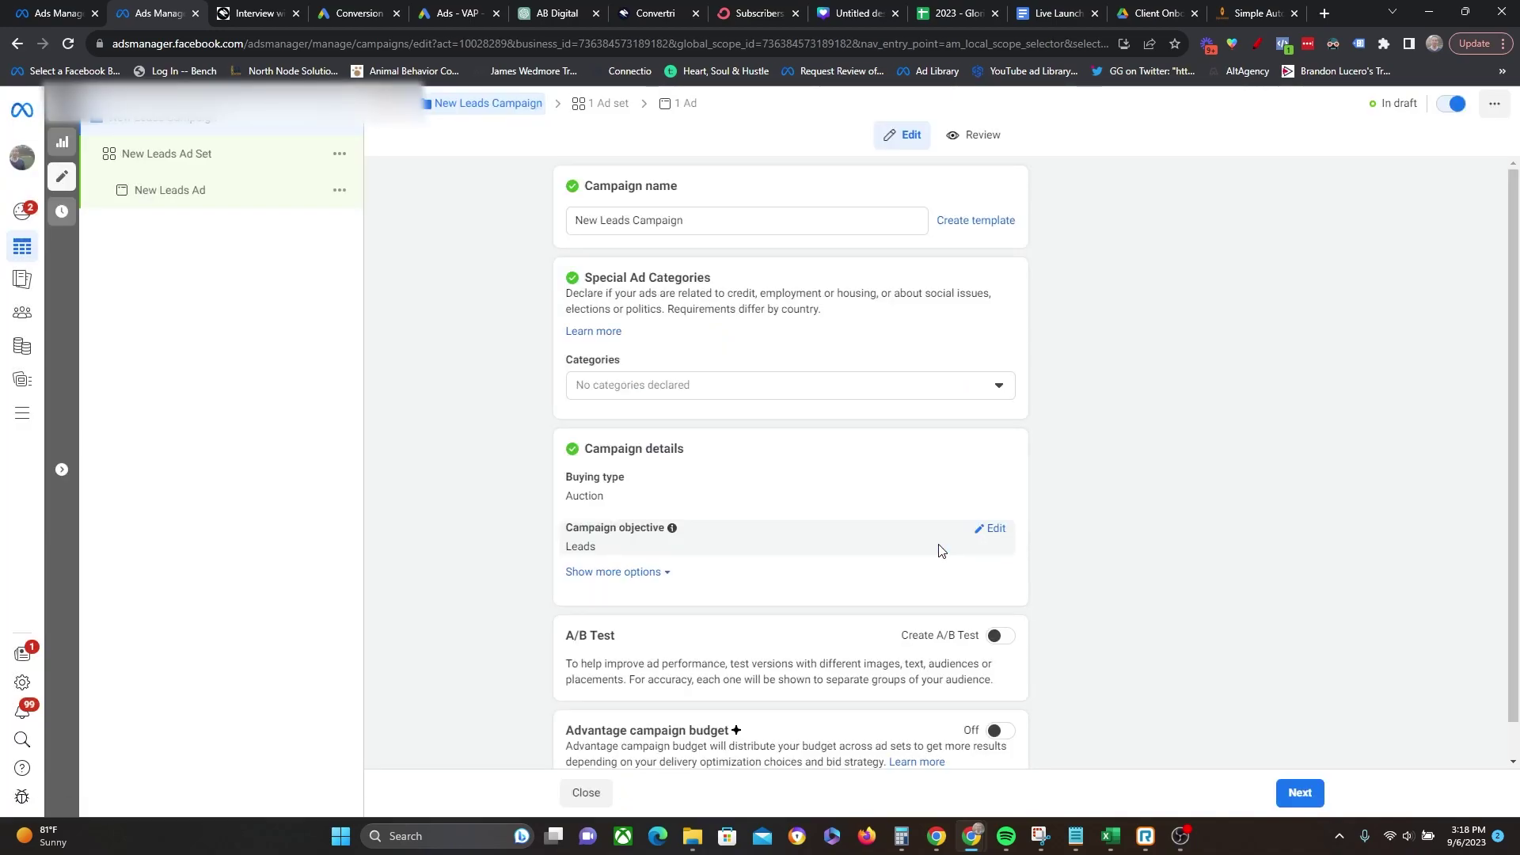
Open the new leads ad set and review its conversion, dynamic creative, budget, schedule, audience and placement settings.
scroll(817, 383, down, 1)
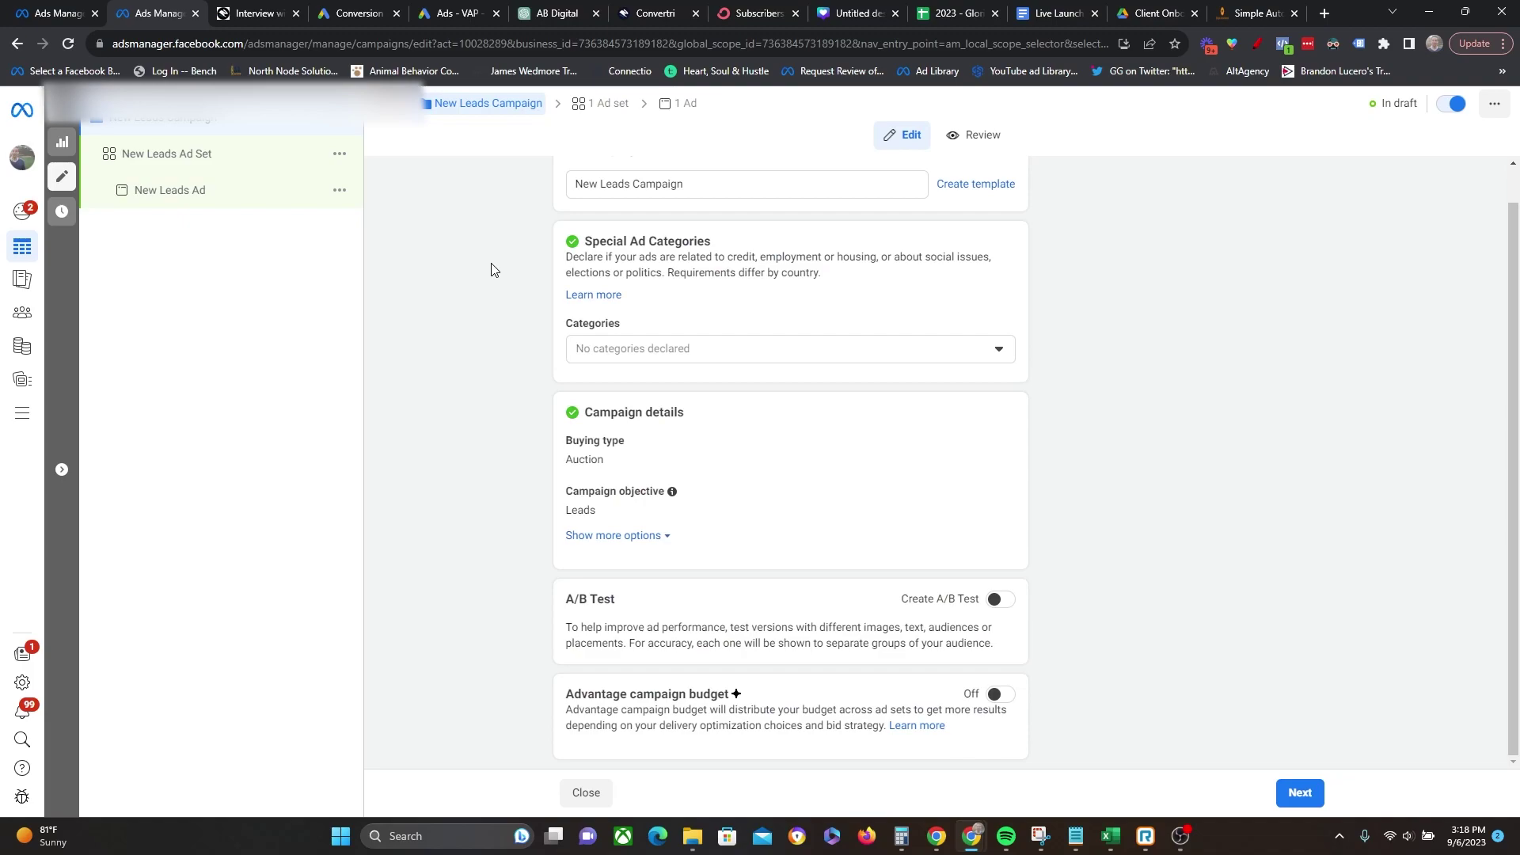
click(220, 163)
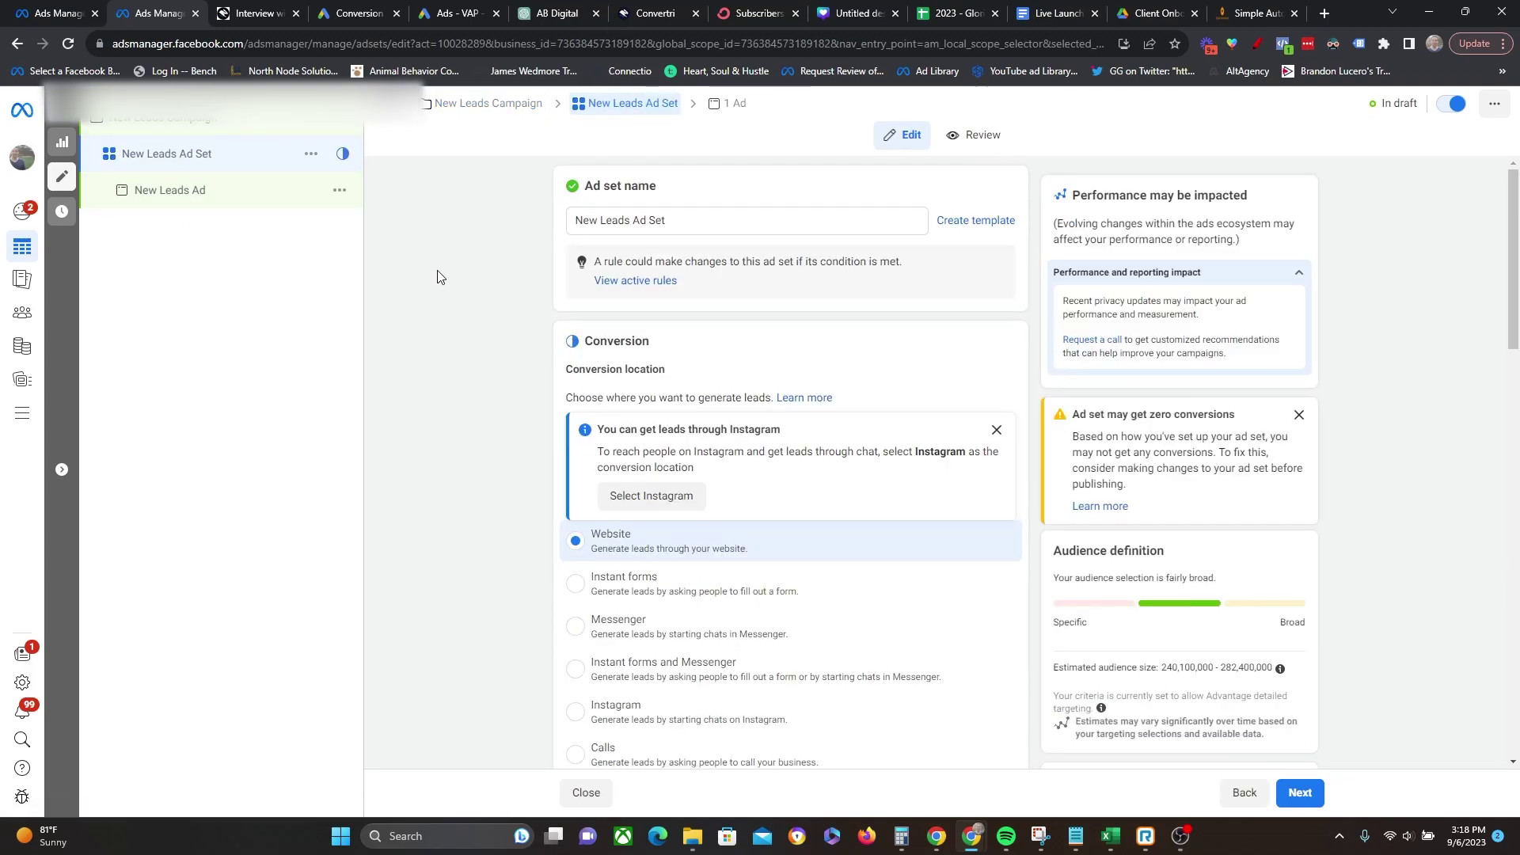
scroll(467, 306, down, 2)
scroll(467, 307, down, 1)
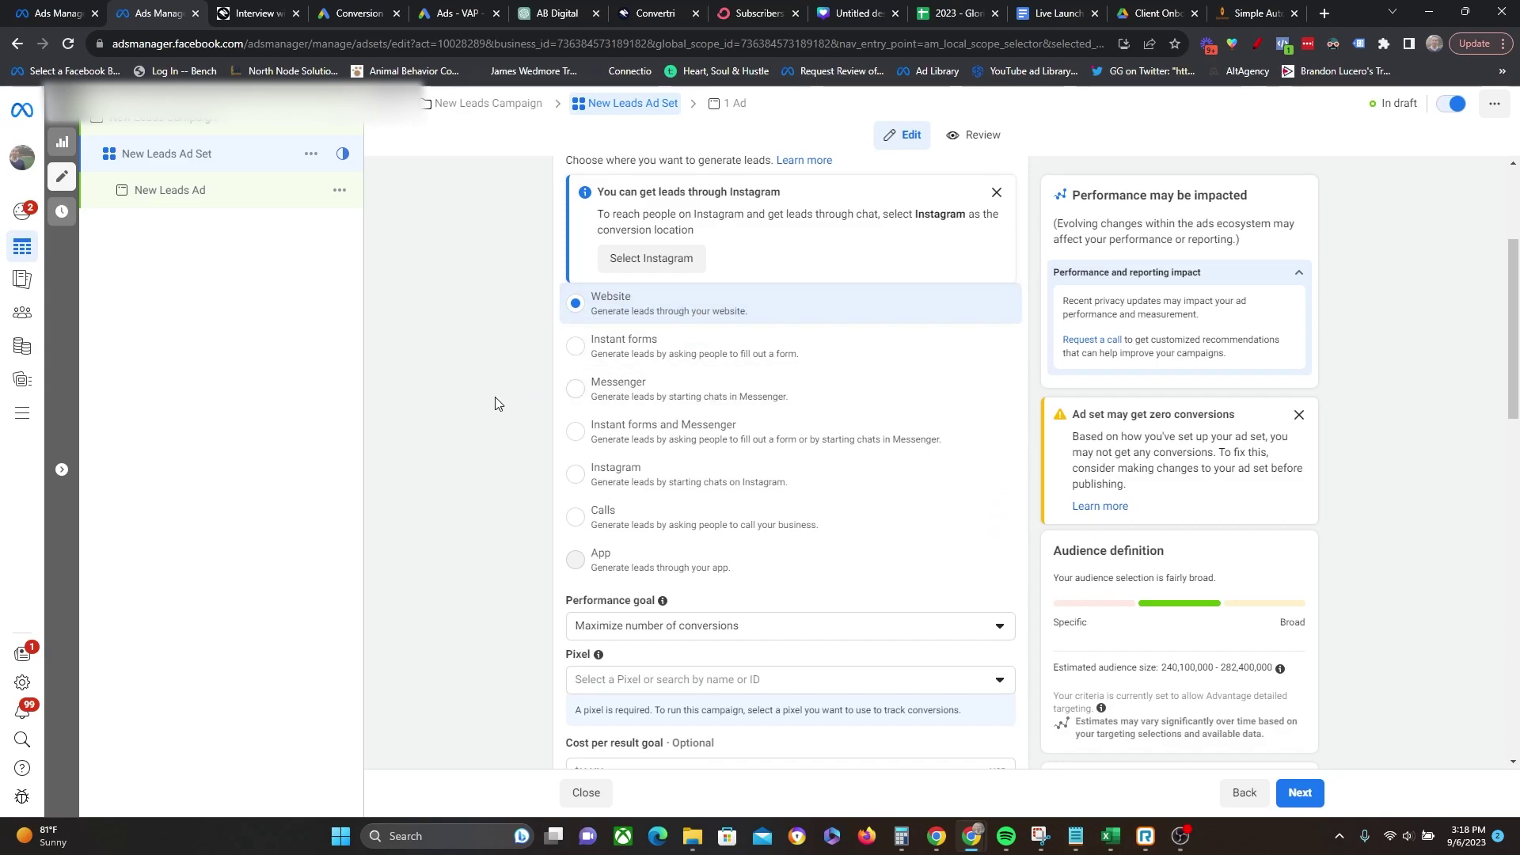
scroll(532, 482, down, 3)
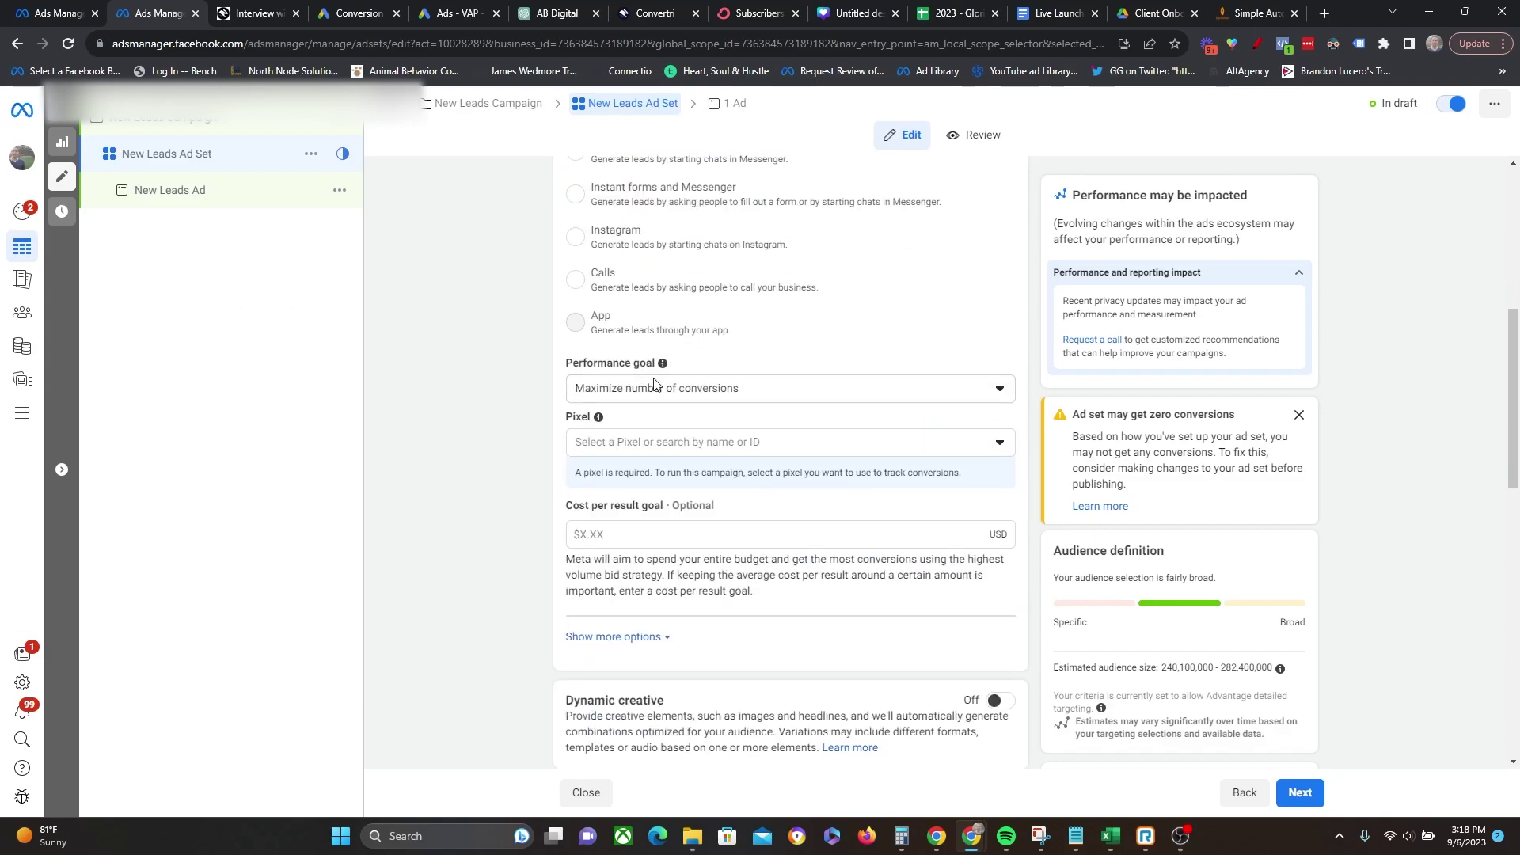
scroll(634, 444, down, 5)
scroll(484, 356, down, 1)
scroll(485, 349, up, 1)
drag(825, 320, 875, 353)
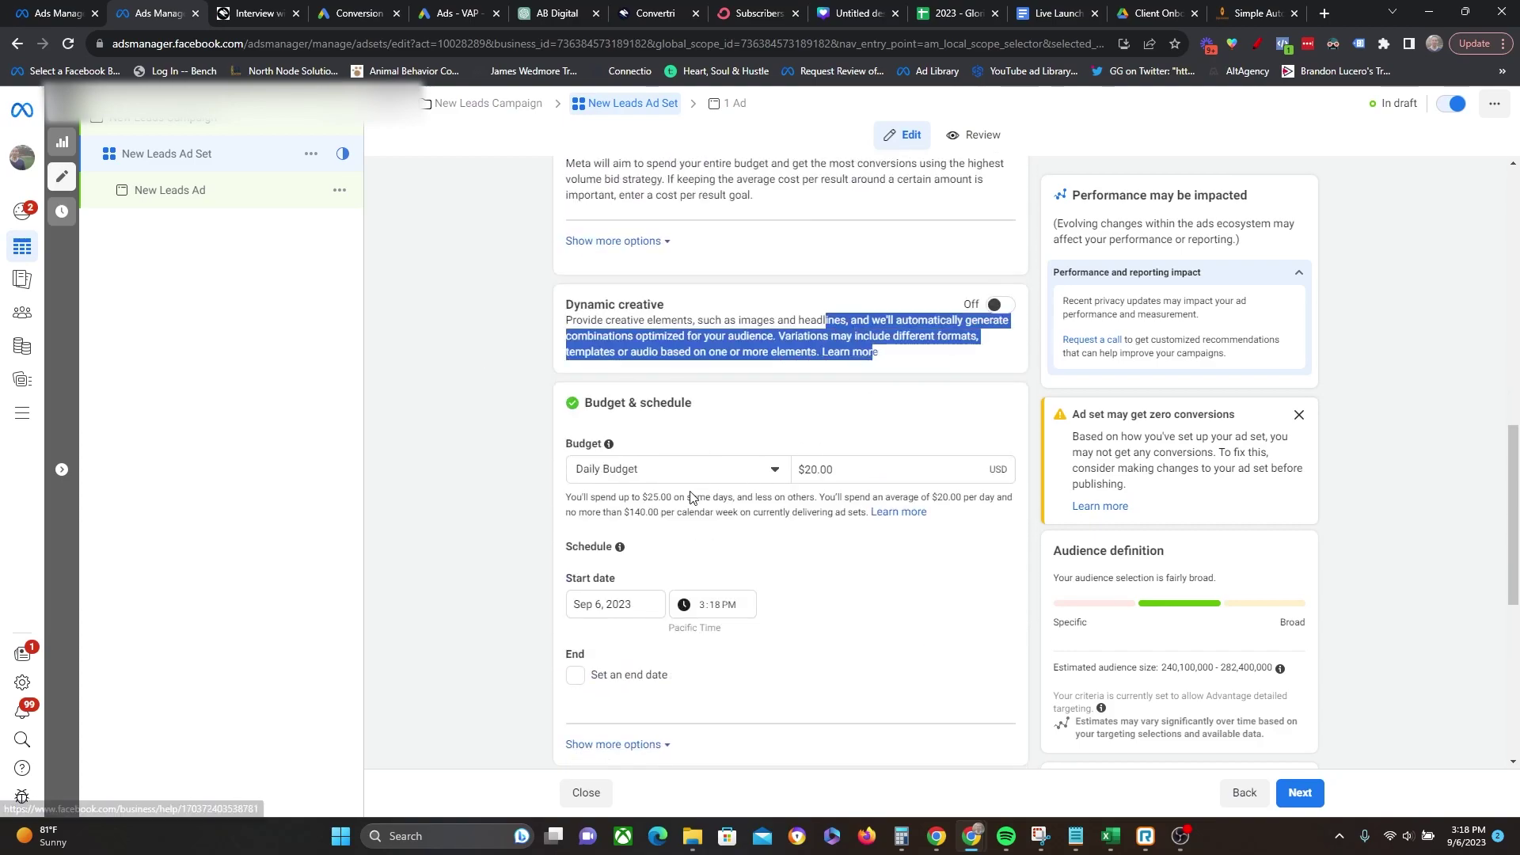
scroll(483, 374, down, 4)
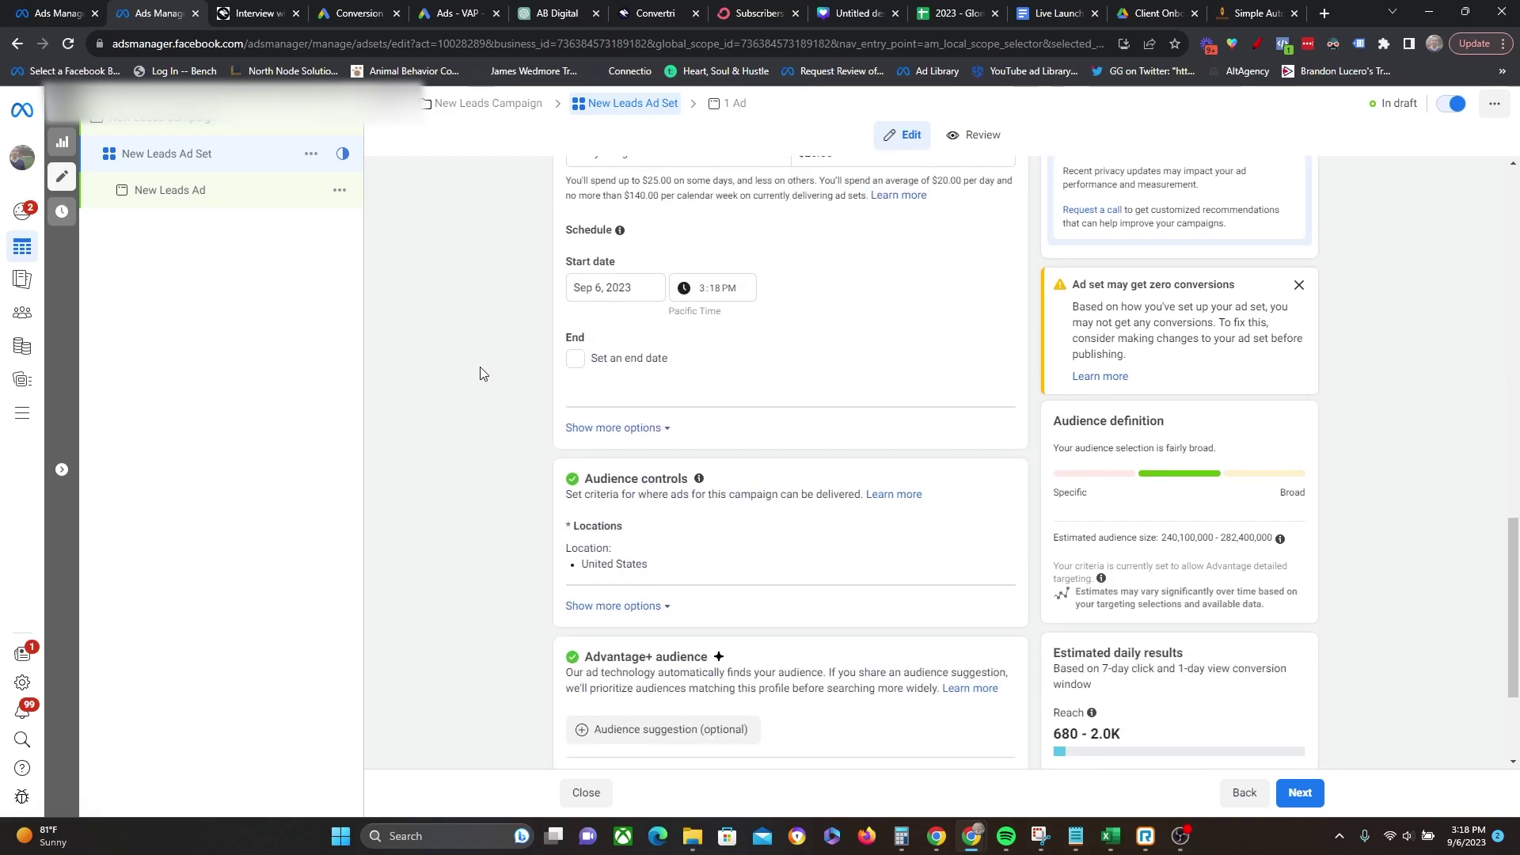
scroll(480, 373, down, 3)
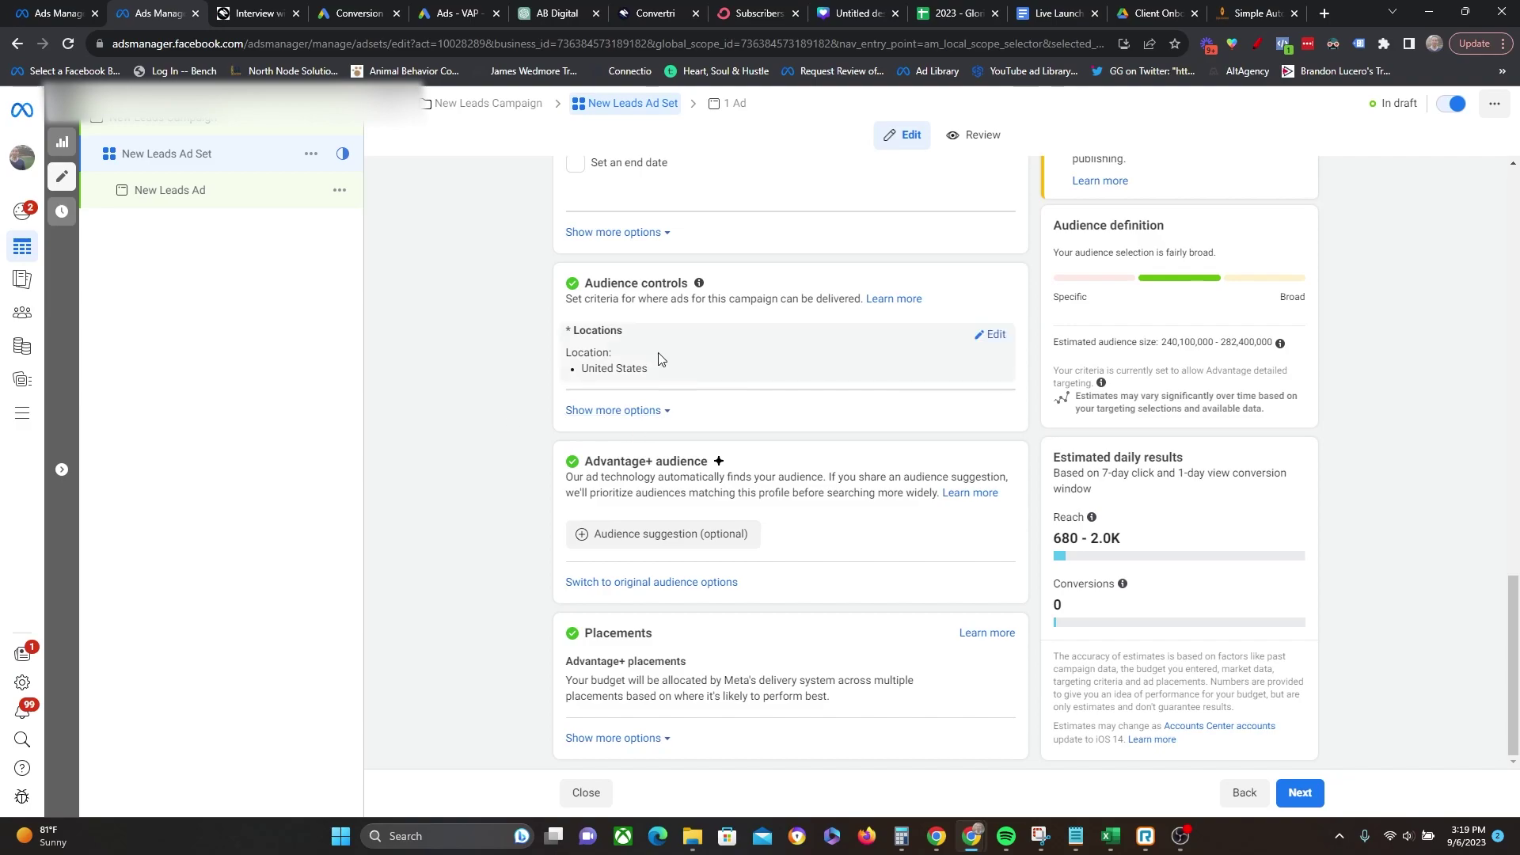
Open the ad set's locations for editing and expand the additional options under Audience controls.
click(999, 370)
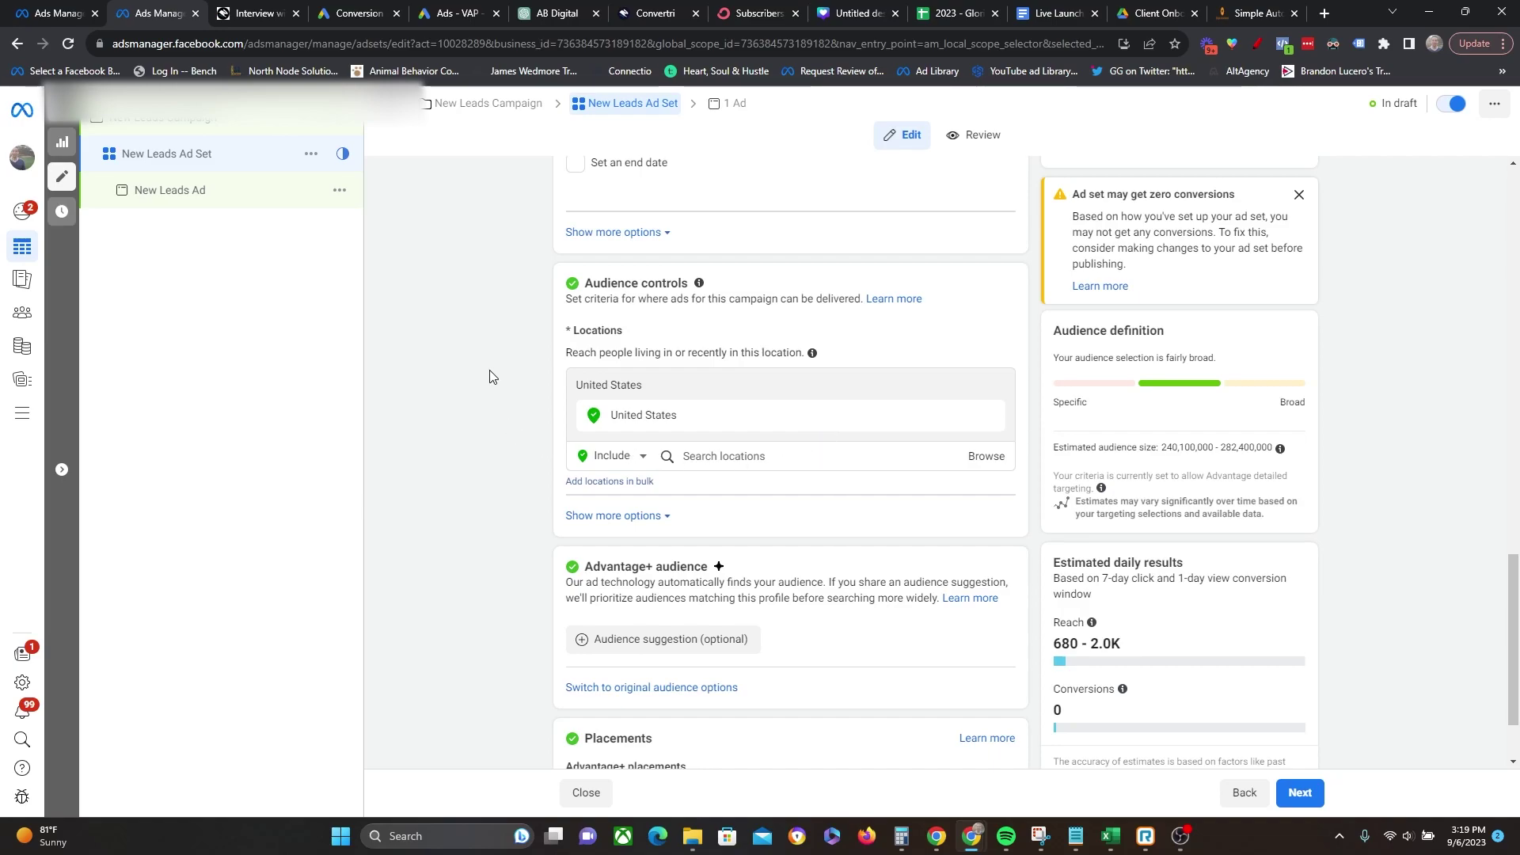
scroll(489, 435, down, 1)
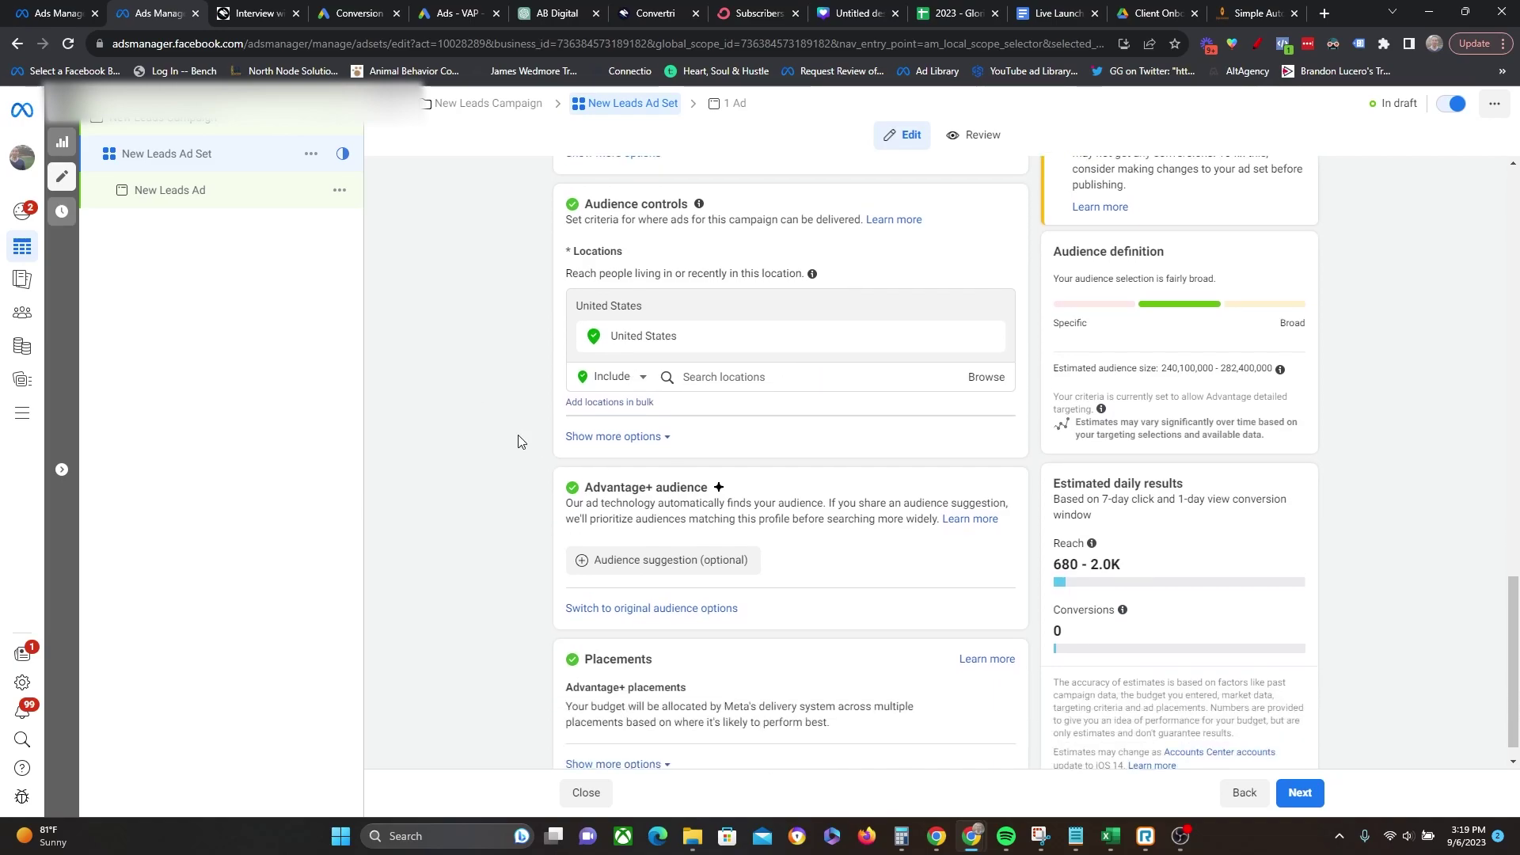
click(598, 436)
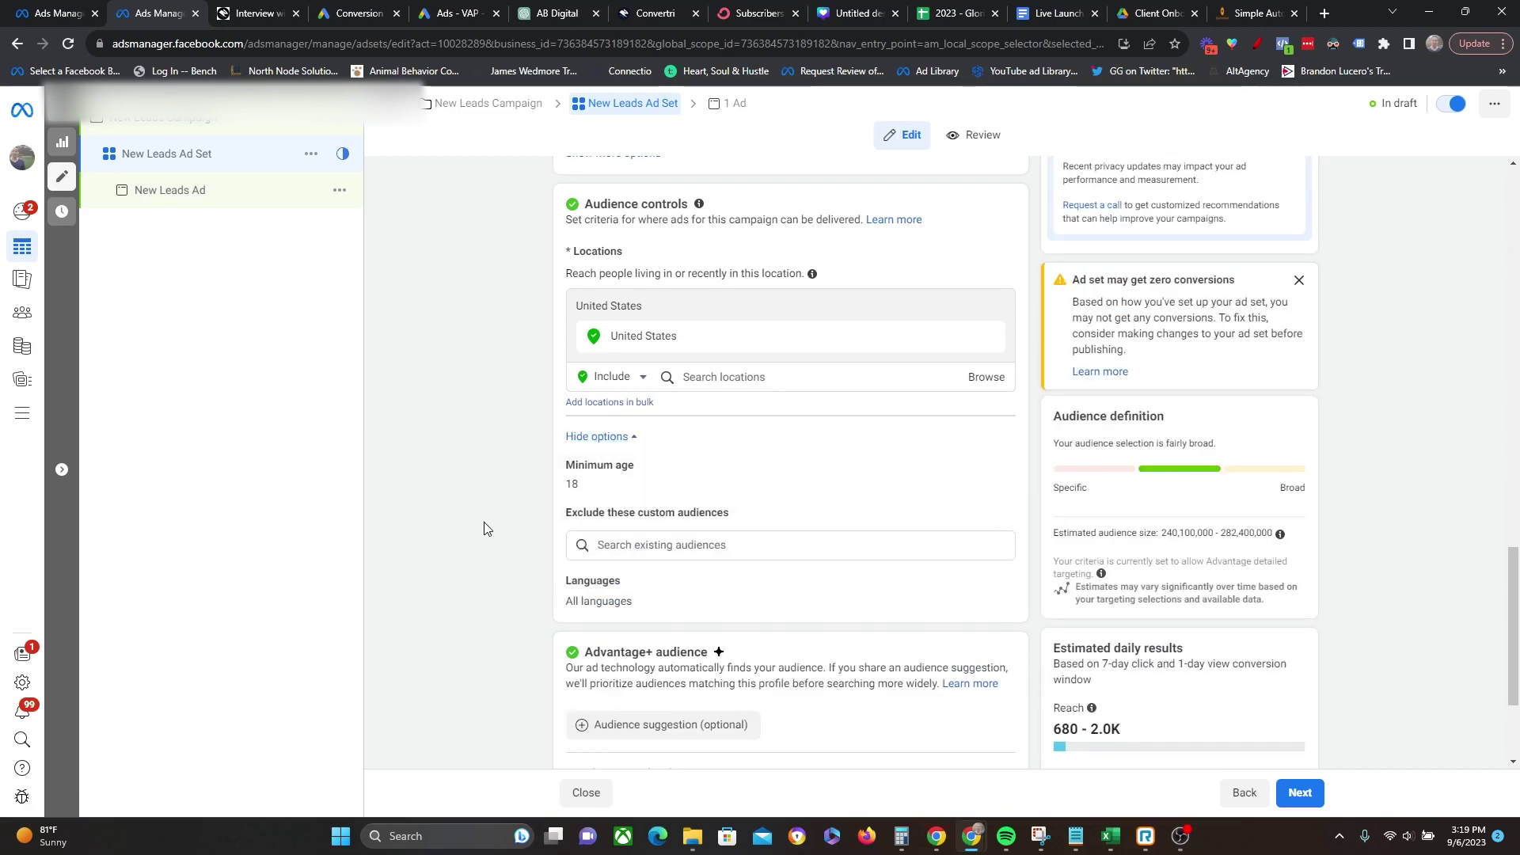
Look through the custom audiences available for exclusion and compare the Audience controls with the Advantage+ audience section.
click(643, 546)
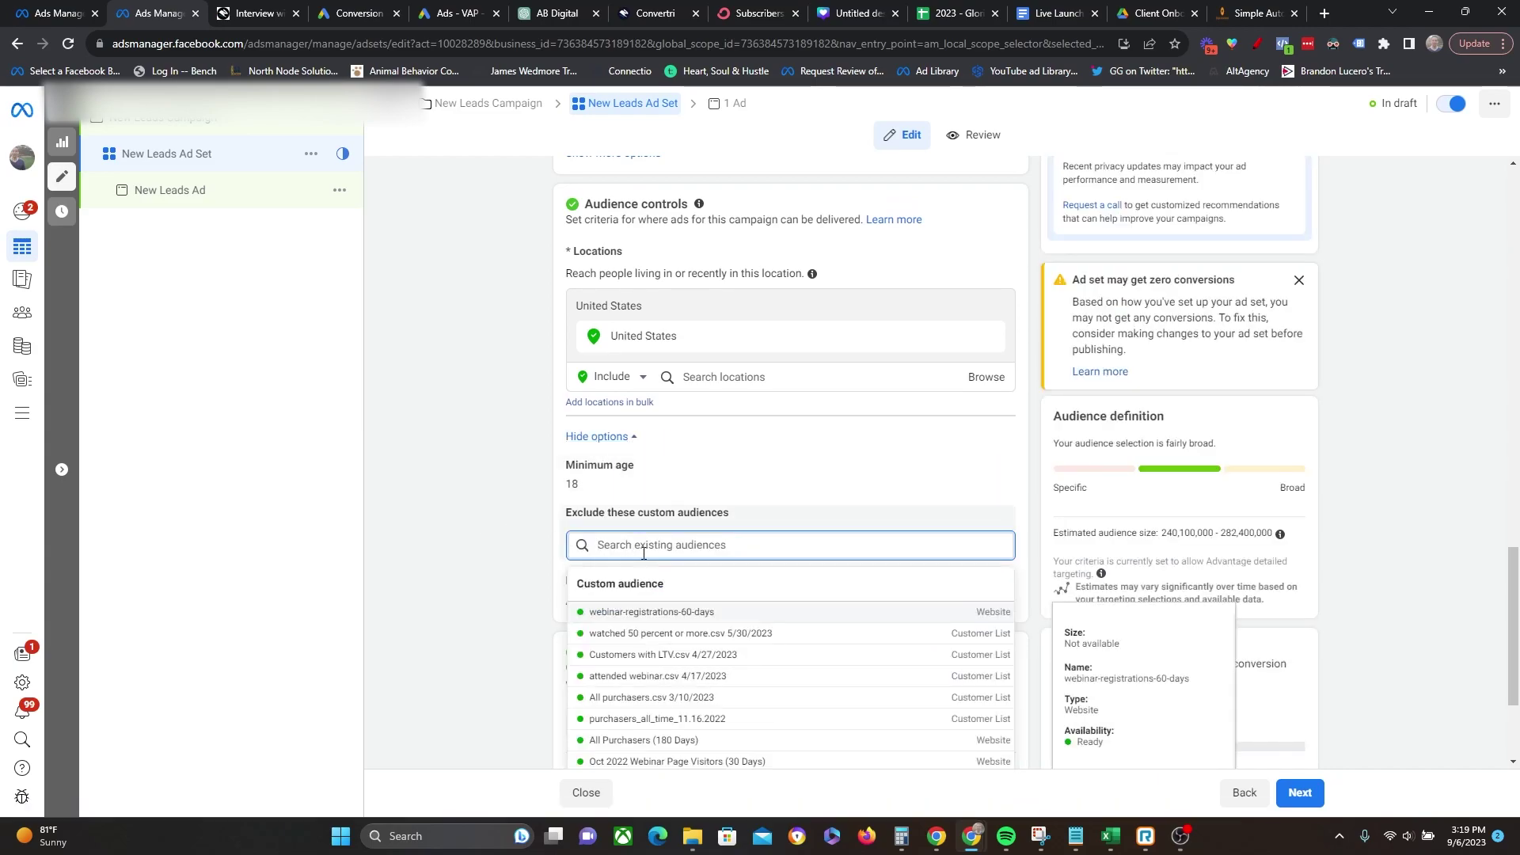
click(521, 522)
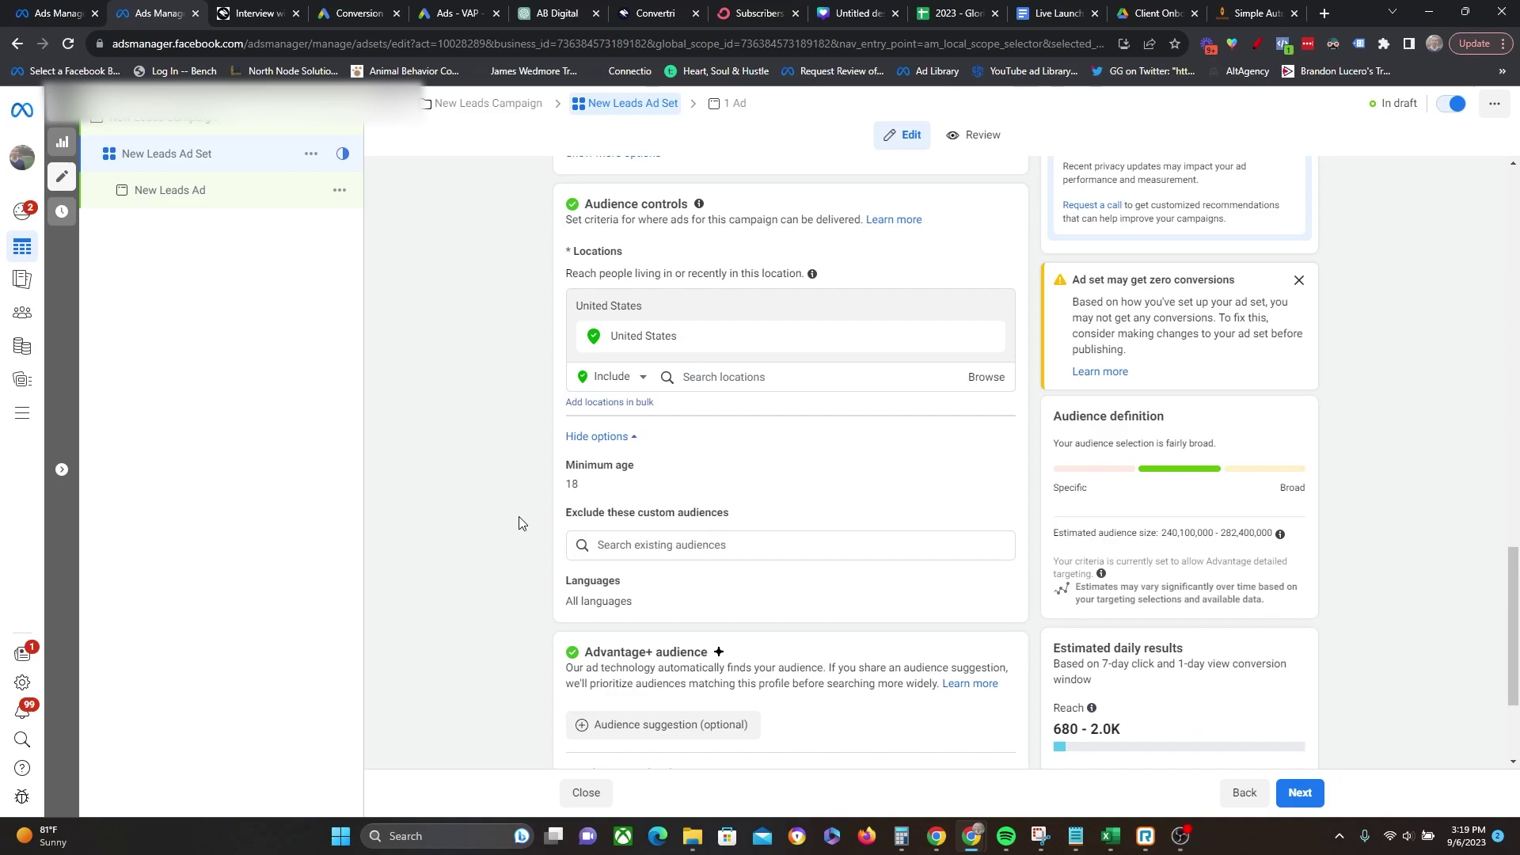
scroll(519, 519, down, 2)
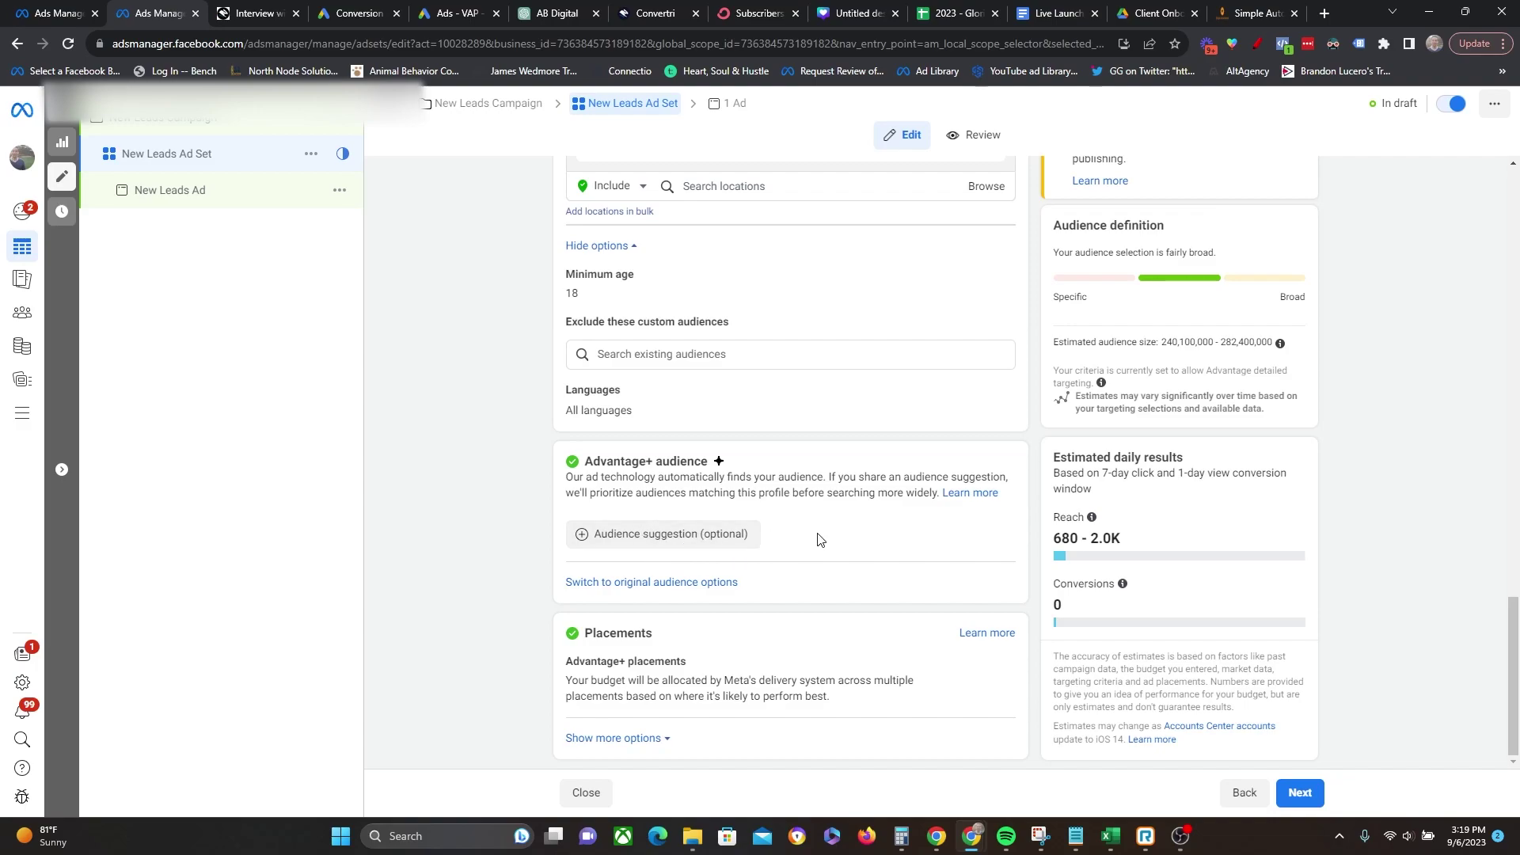
scroll(736, 395, up, 1)
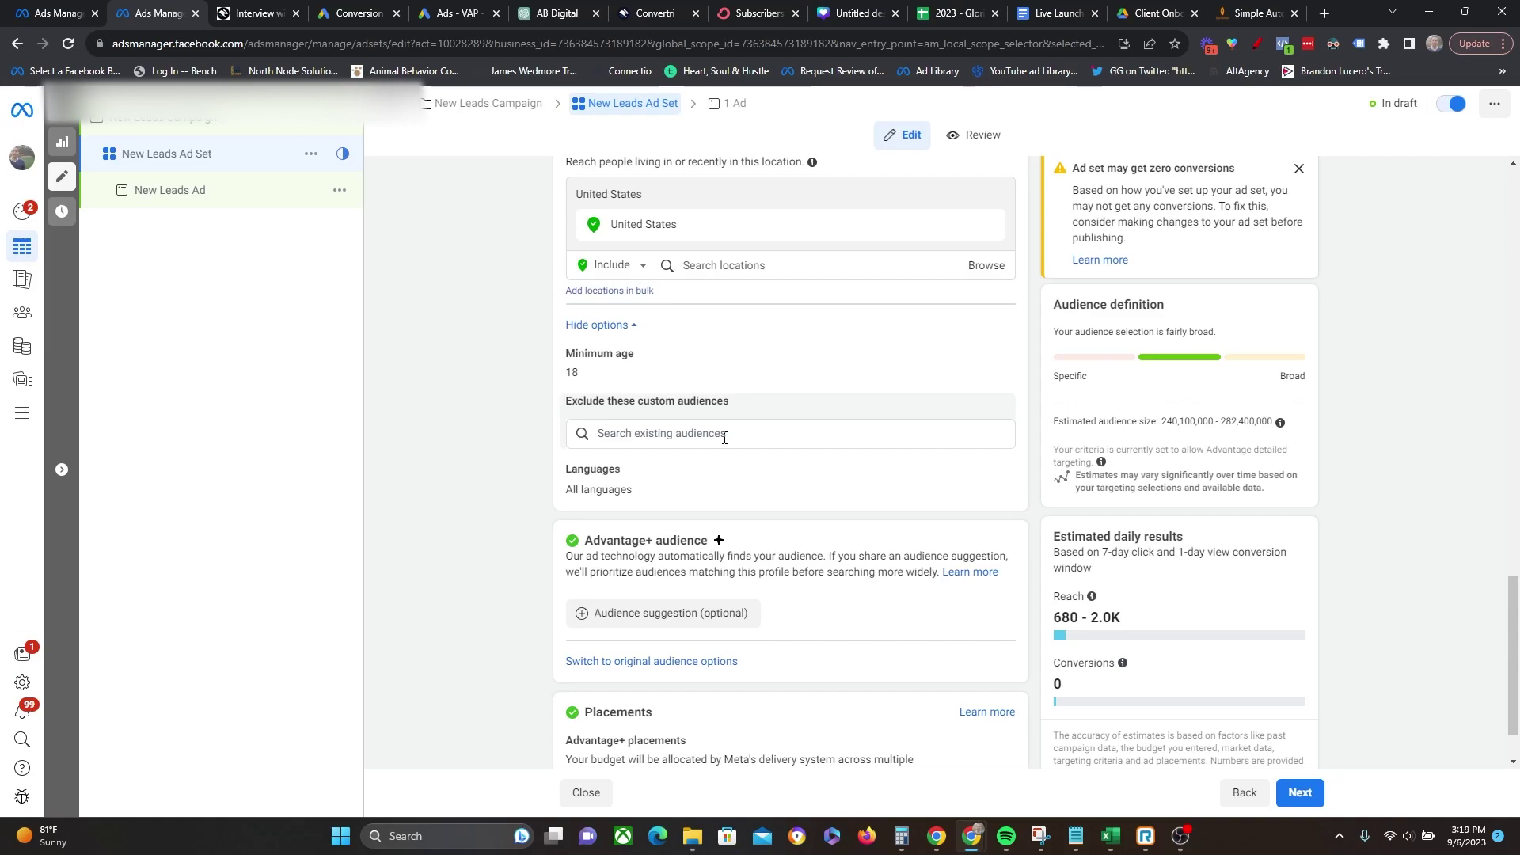
scroll(720, 442, up, 1)
scroll(709, 456, up, 3)
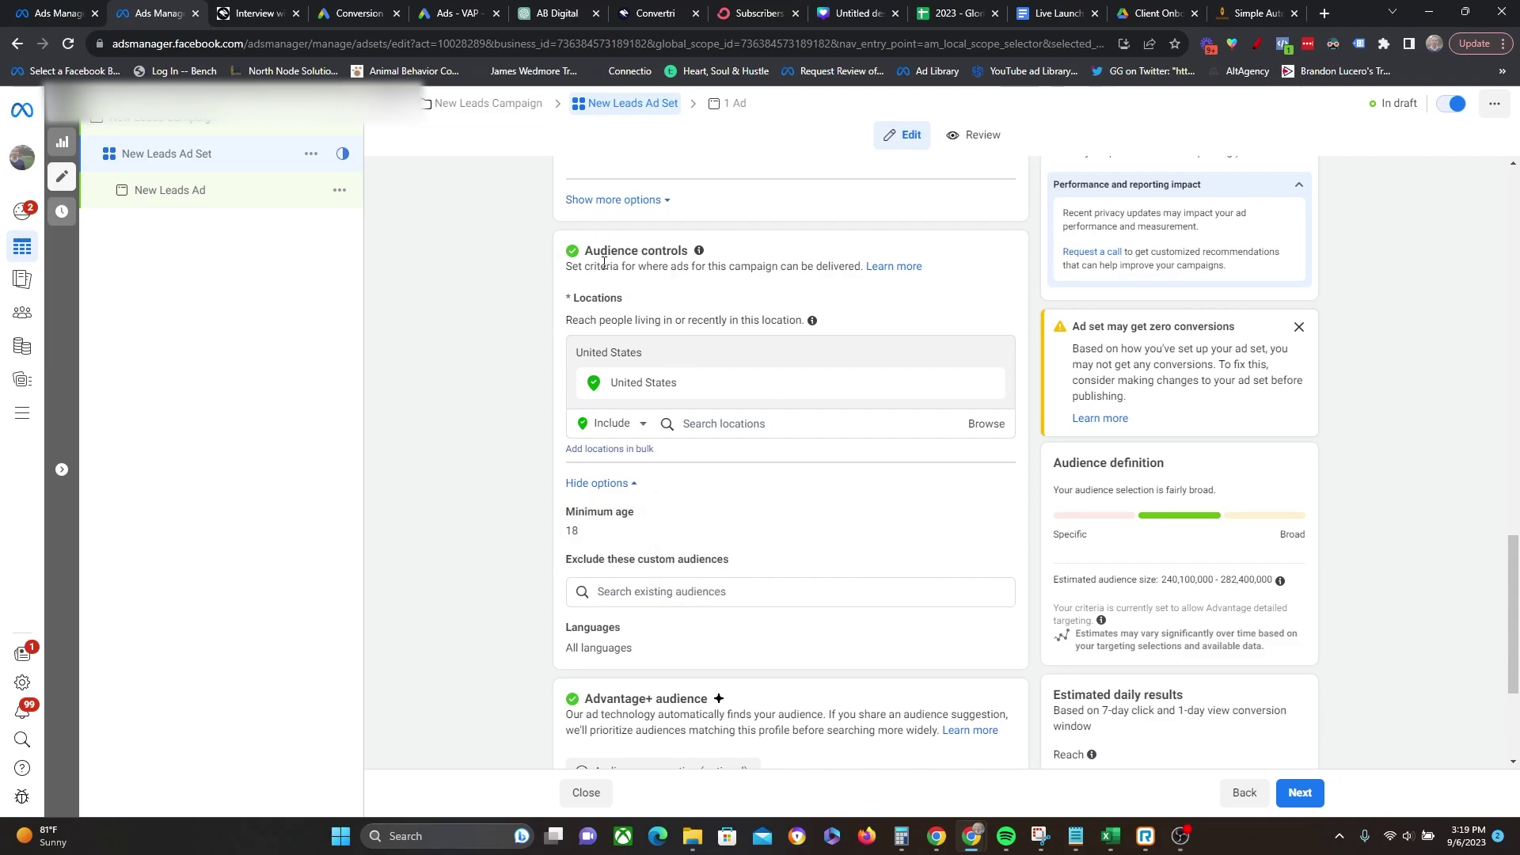
Set the minimum age in Audience controls to 25.
scroll(776, 549, down, 1)
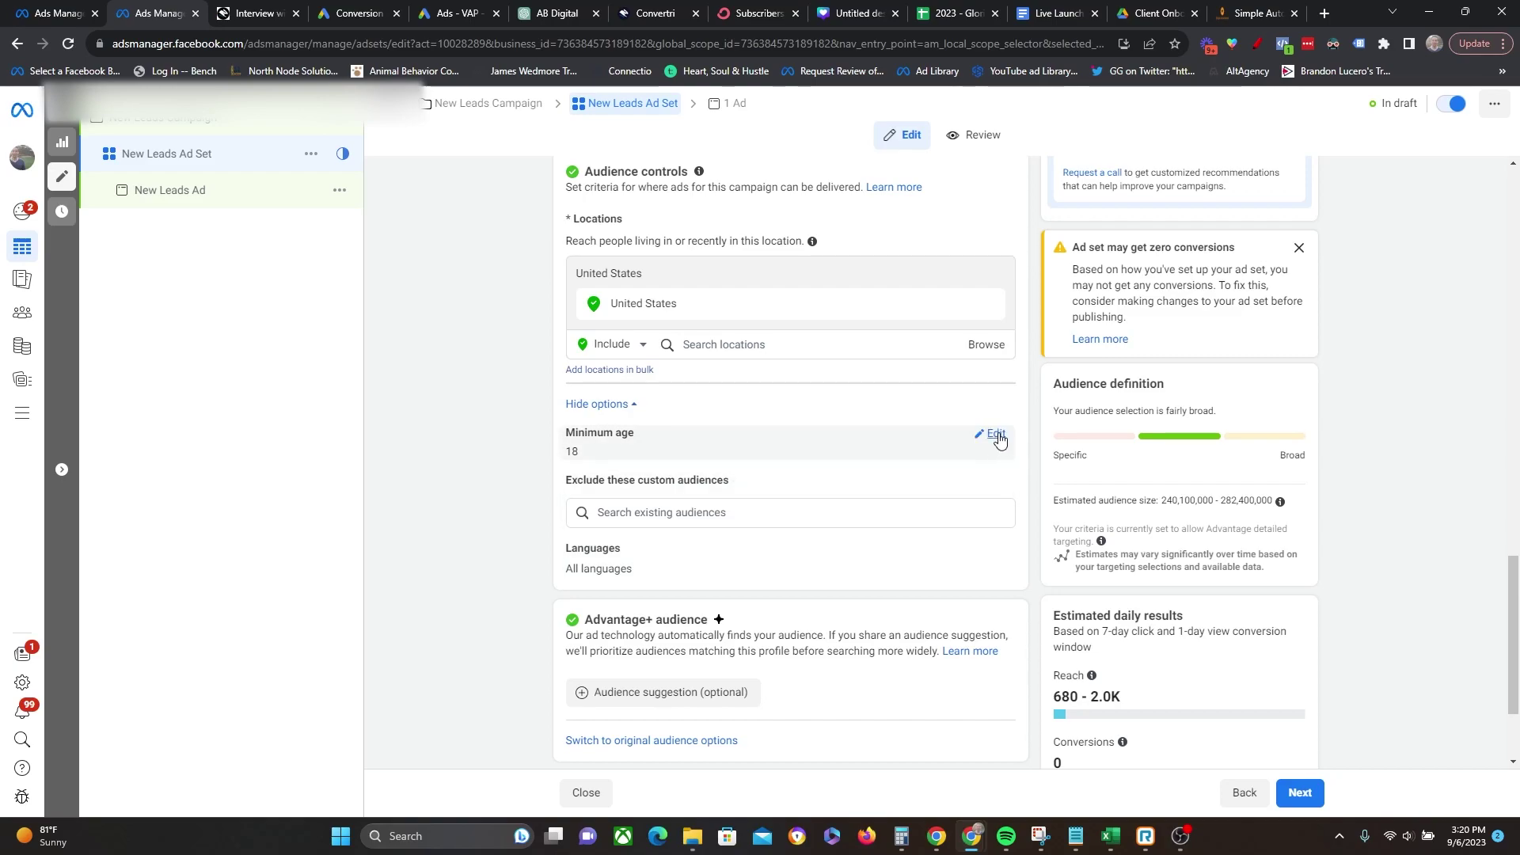
click(995, 435)
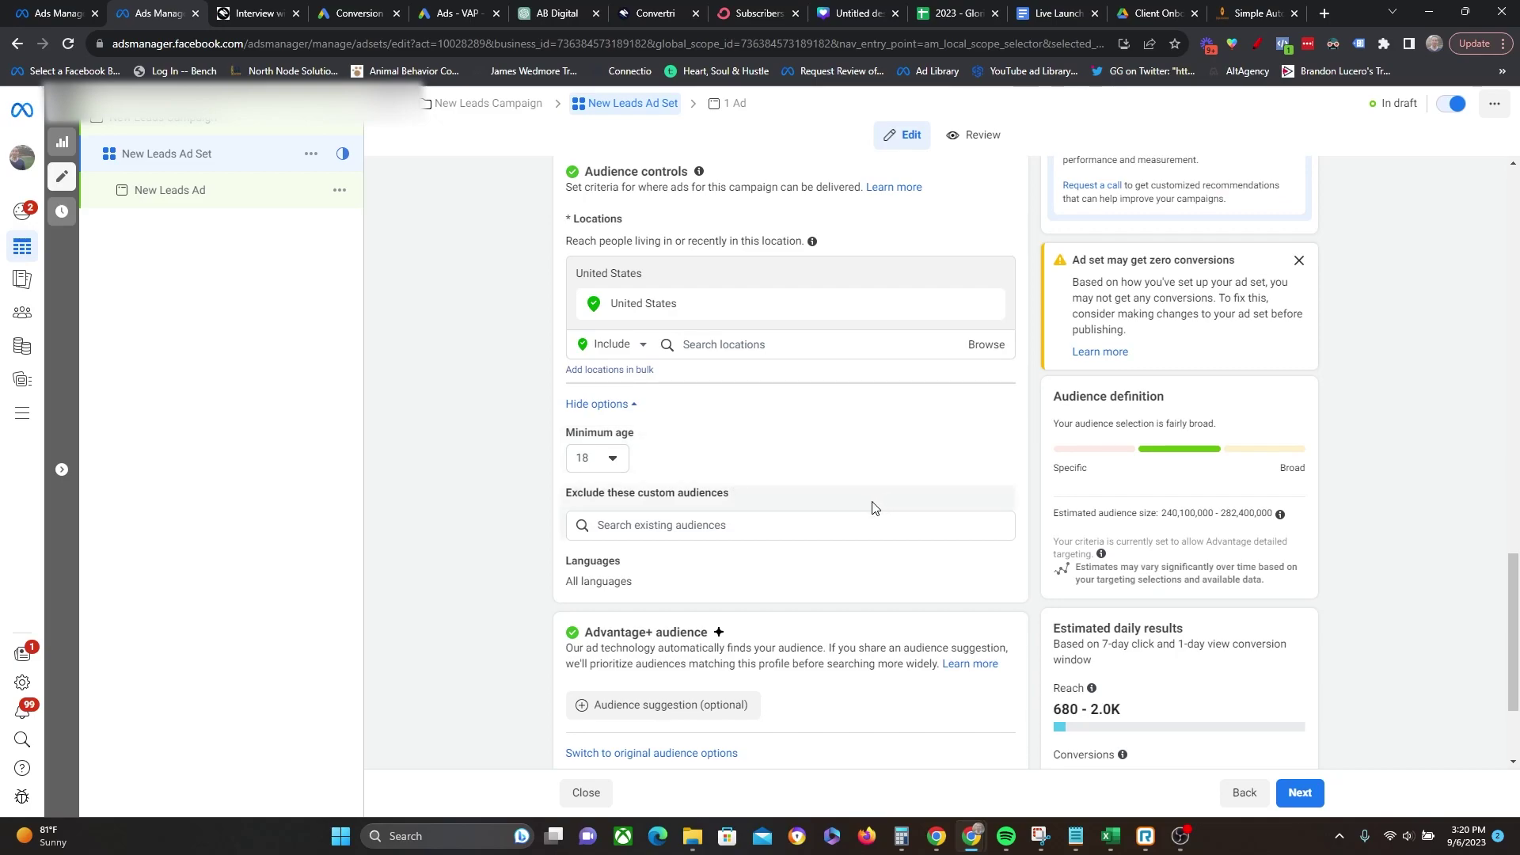
click(599, 458)
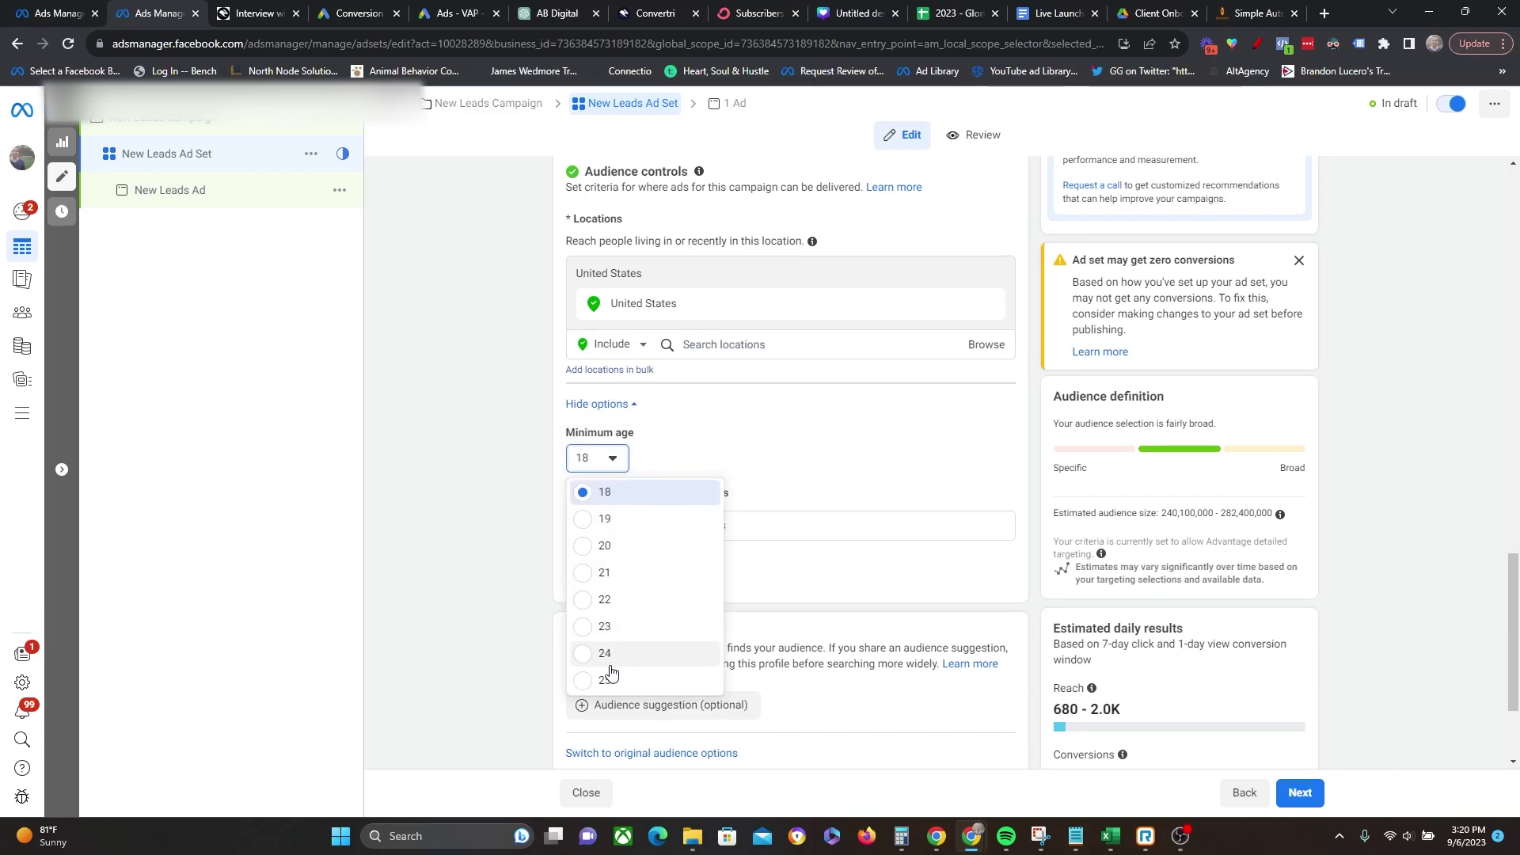
click(589, 682)
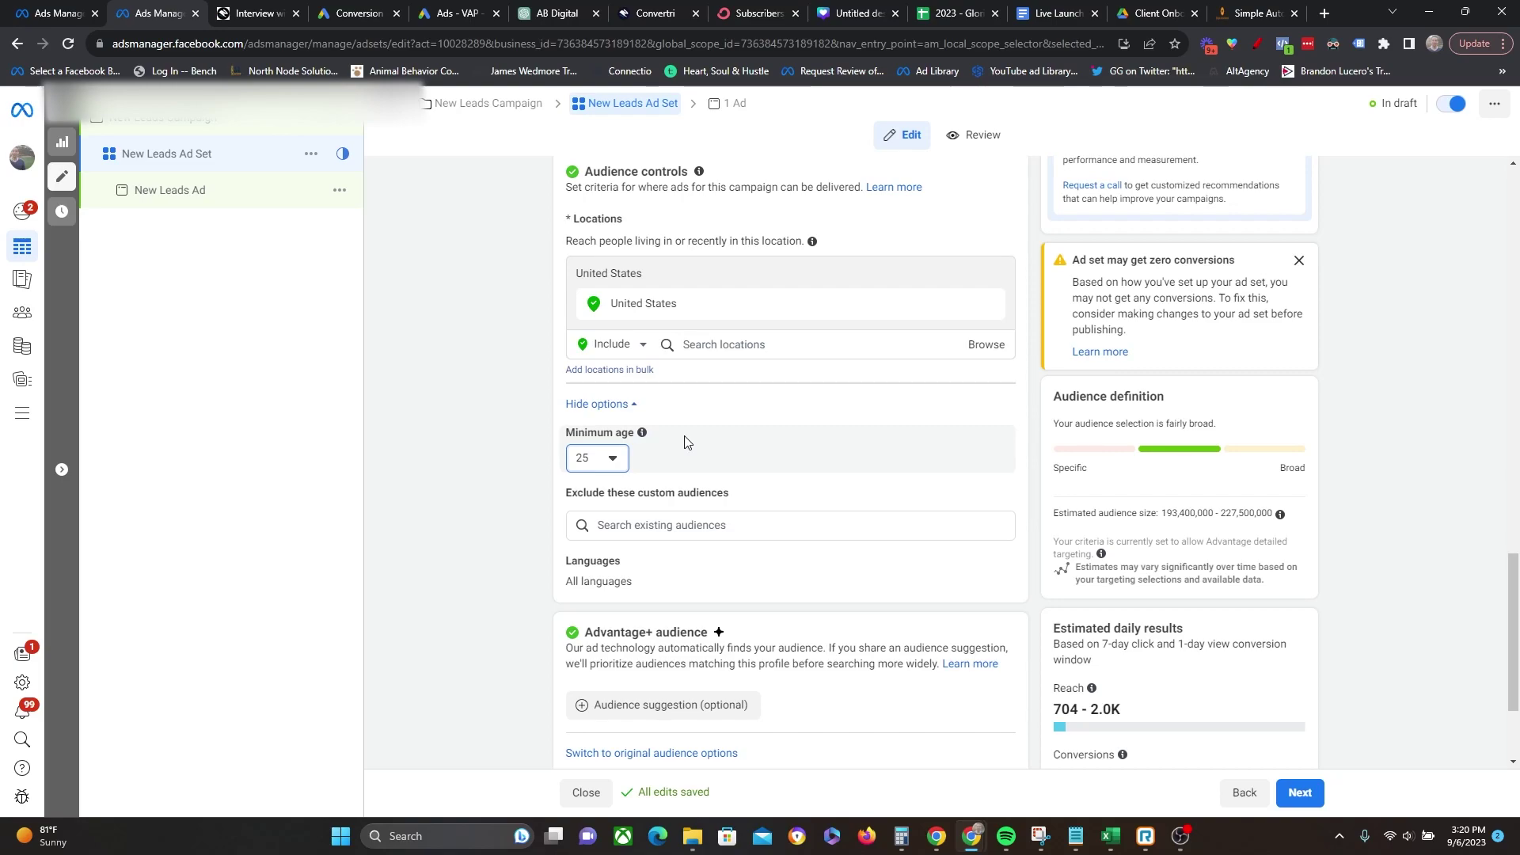
Read the Advantage+ audience description and the explanation of audience suggestions.
scroll(685, 442, down, 2)
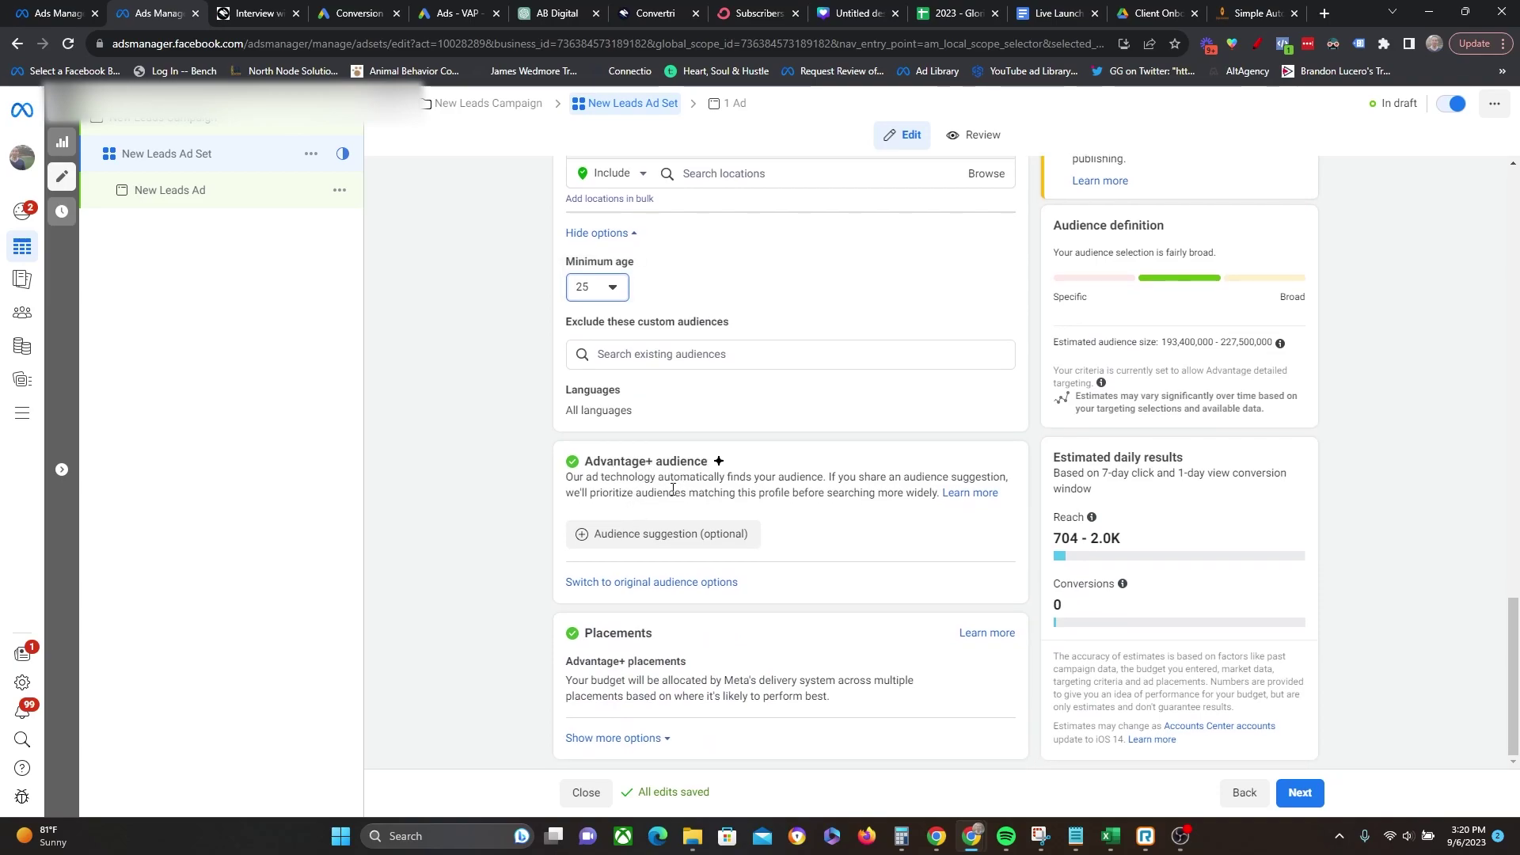
drag(567, 481, 941, 494)
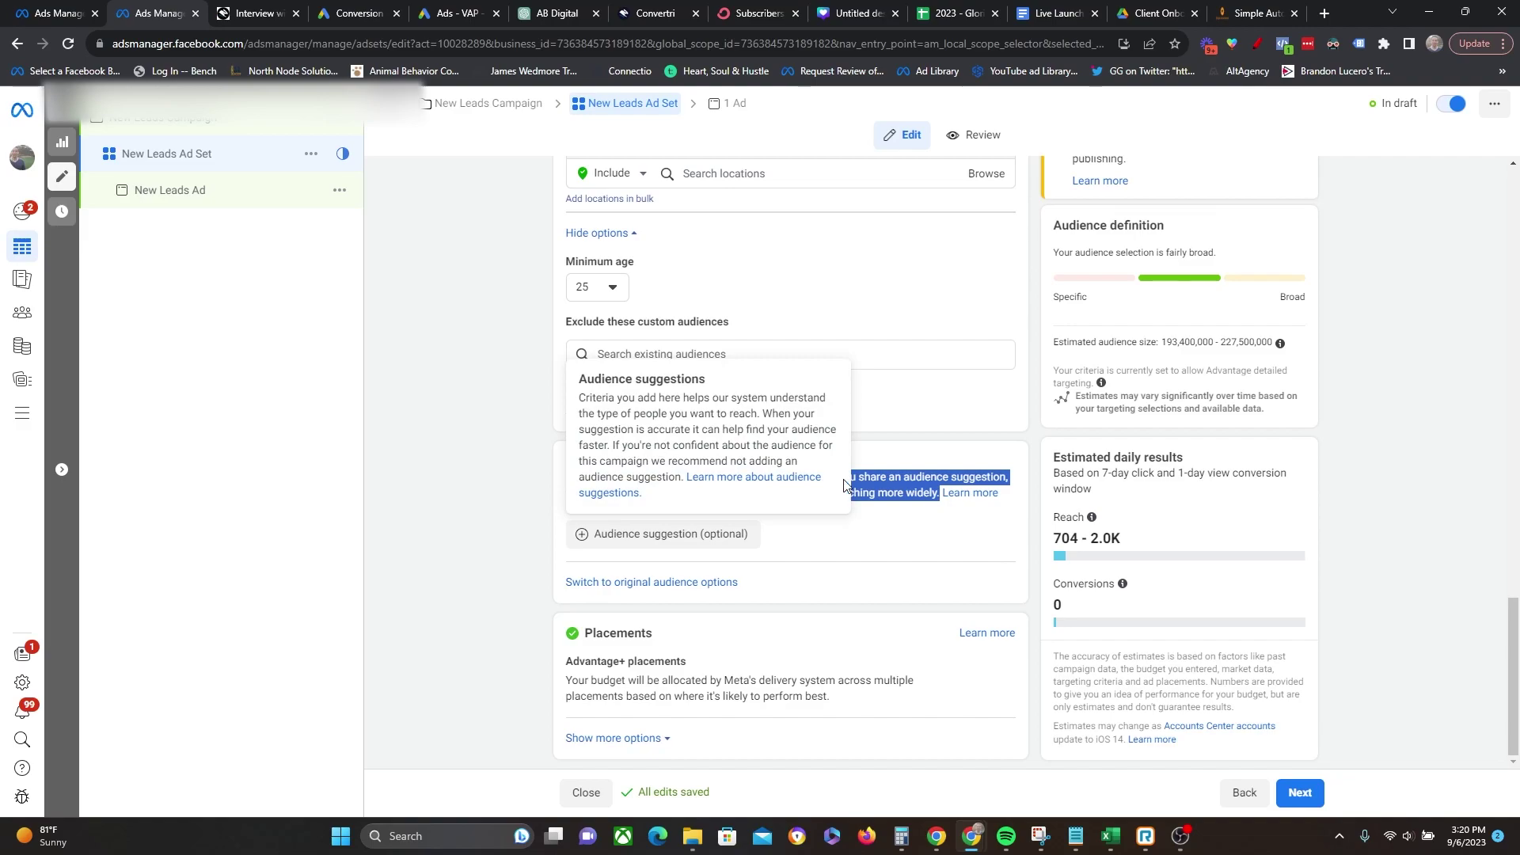
click(894, 491)
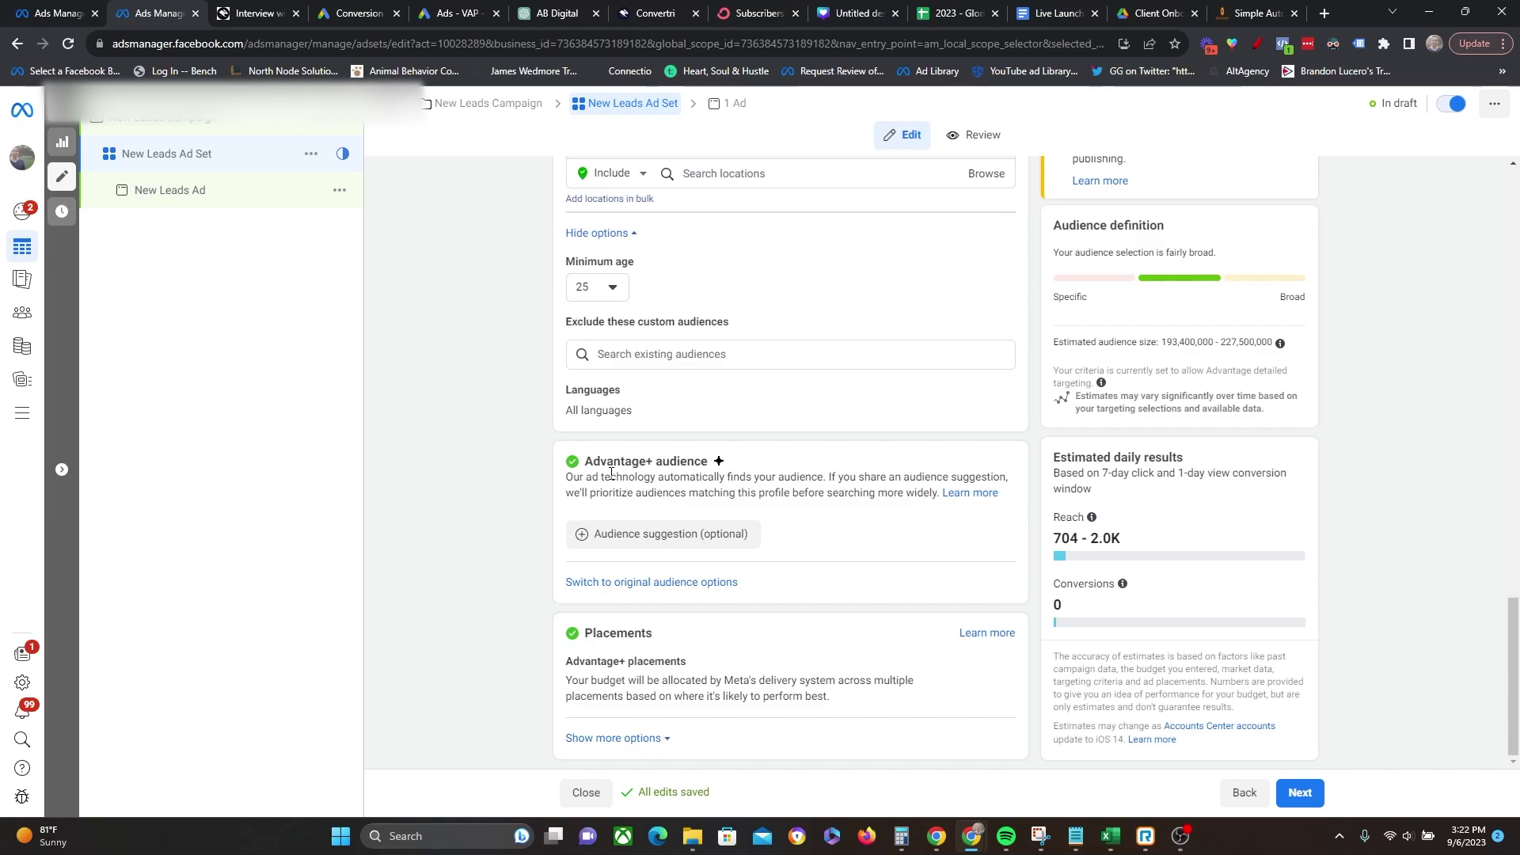
Add the optional audience suggestion fields to the Advantage+ audience and compare them with the Audience controls.
click(665, 534)
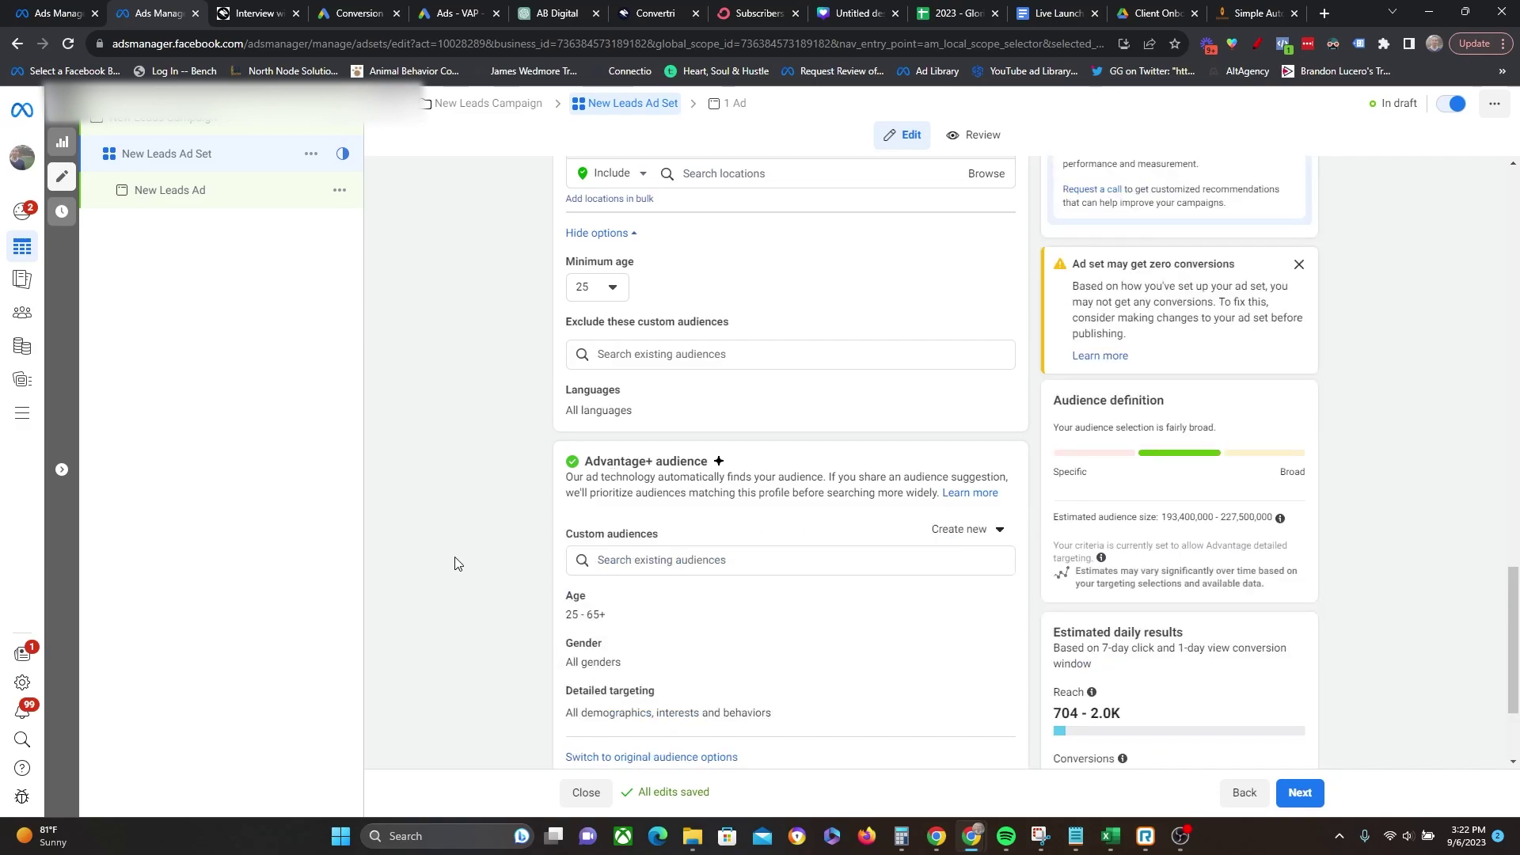
scroll(486, 598, down, 2)
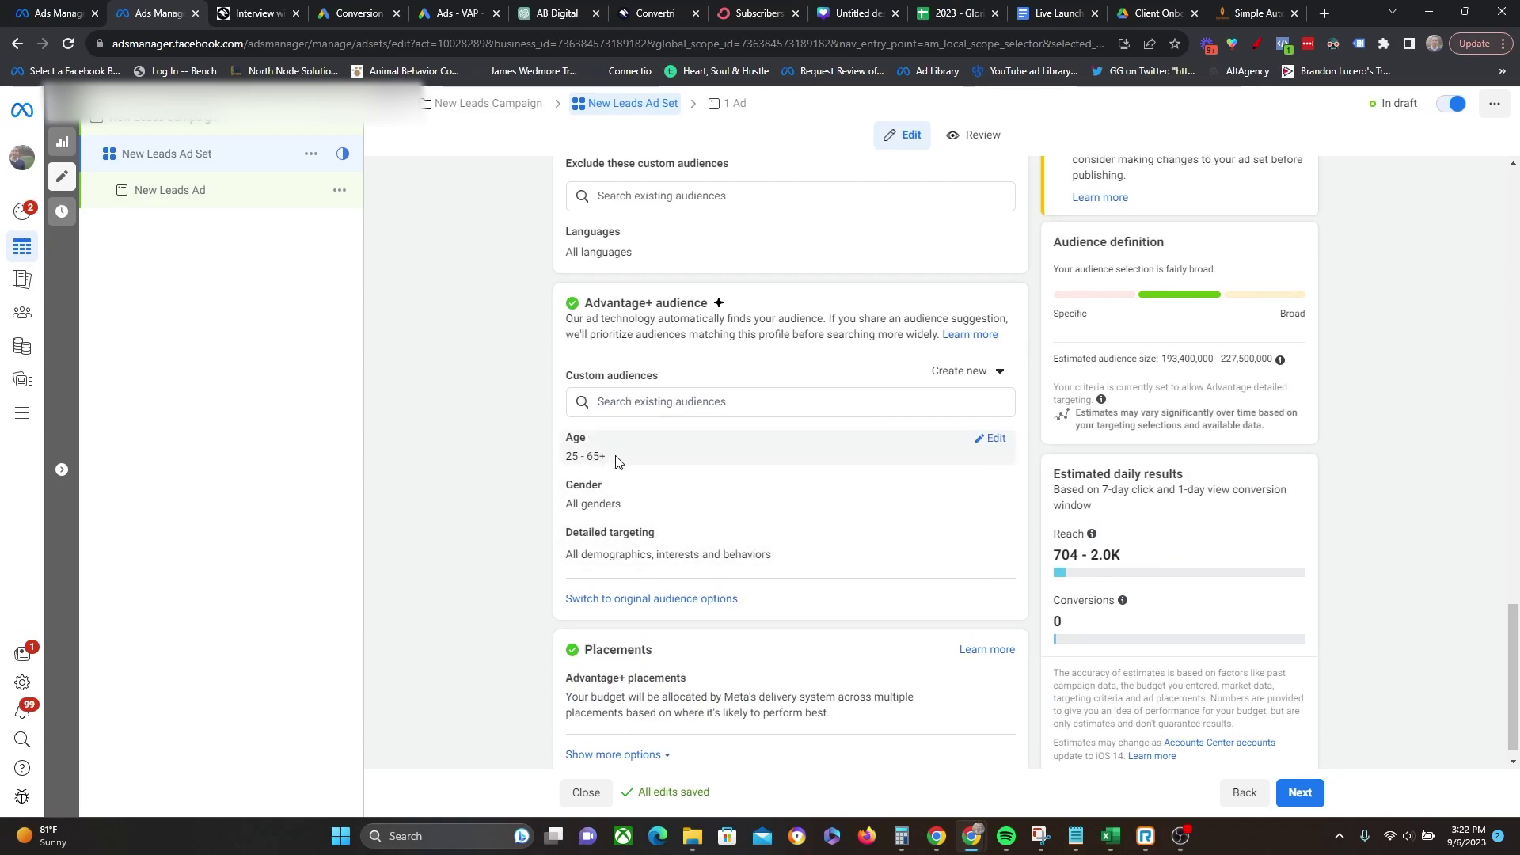
scroll(606, 473, up, 3)
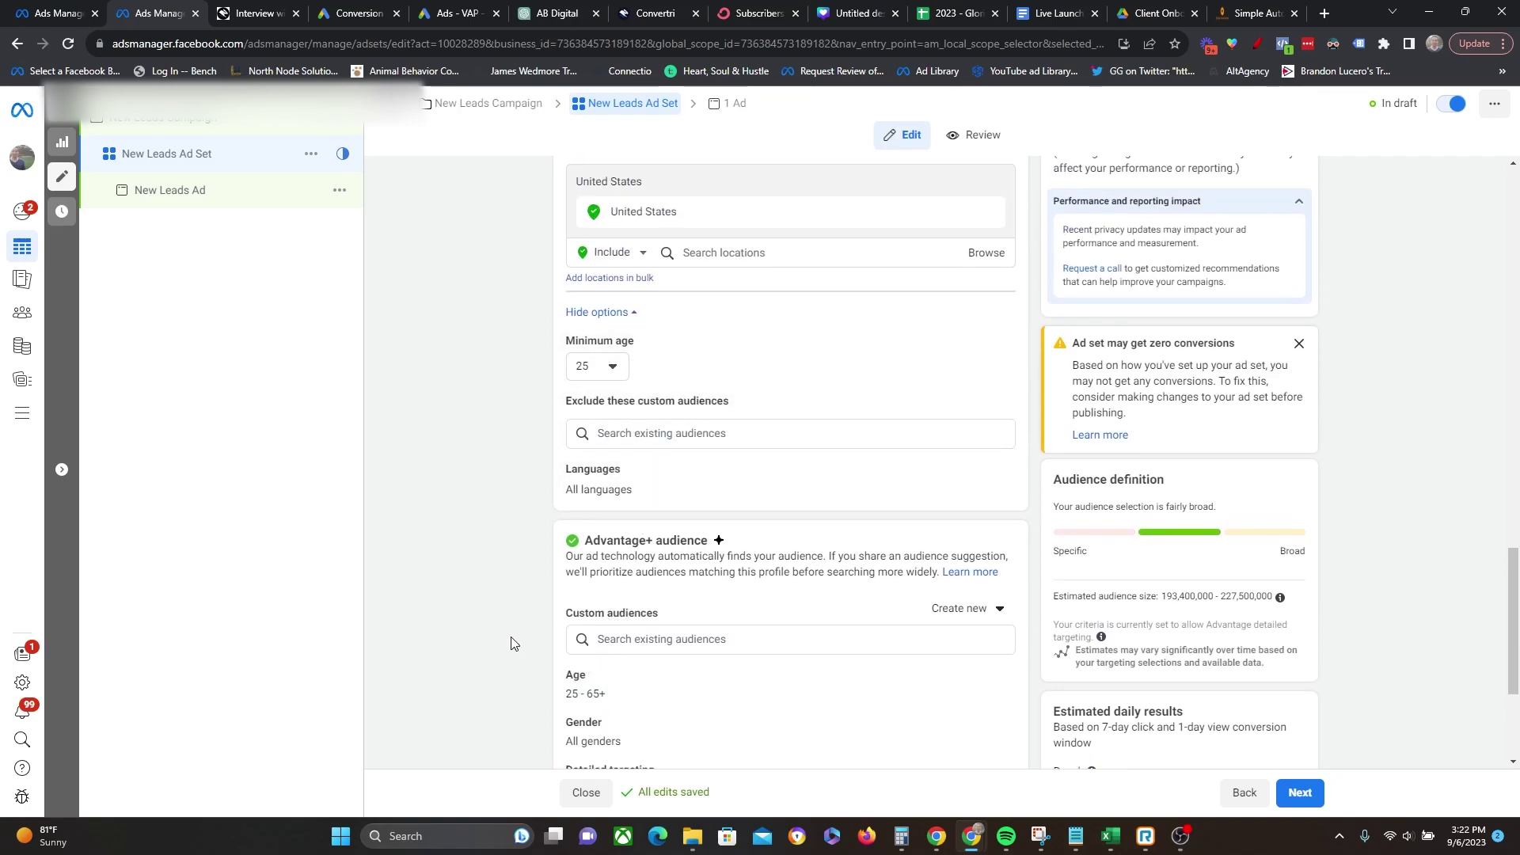
scroll(483, 602, down, 3)
View the existing audiences available as Advantage+ suggestions and check the wording on how suggested audiences are prioritized.
click(671, 402)
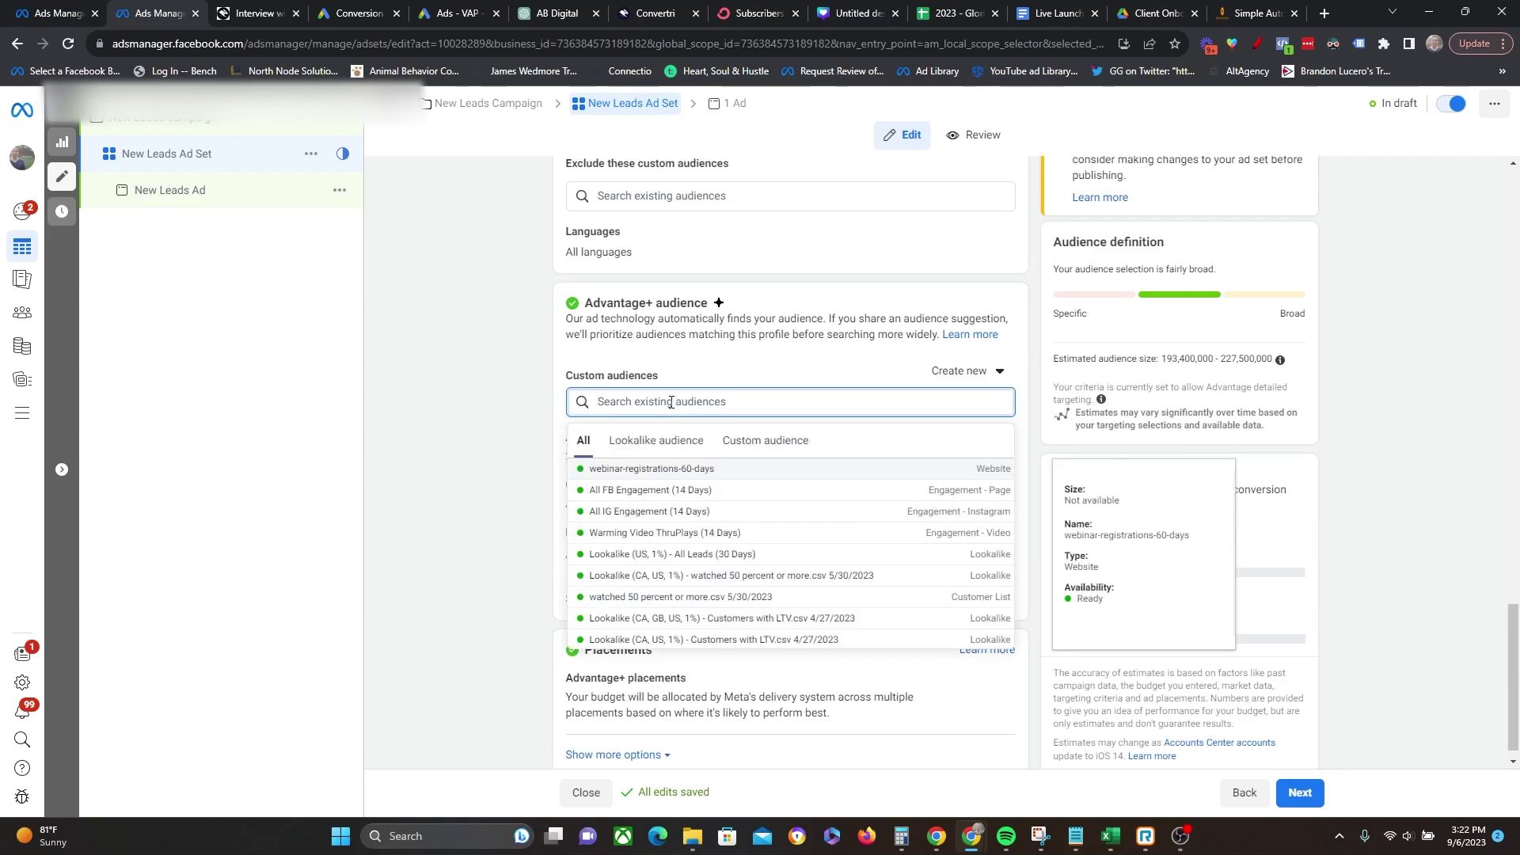
click(639, 359)
double_click(629, 334)
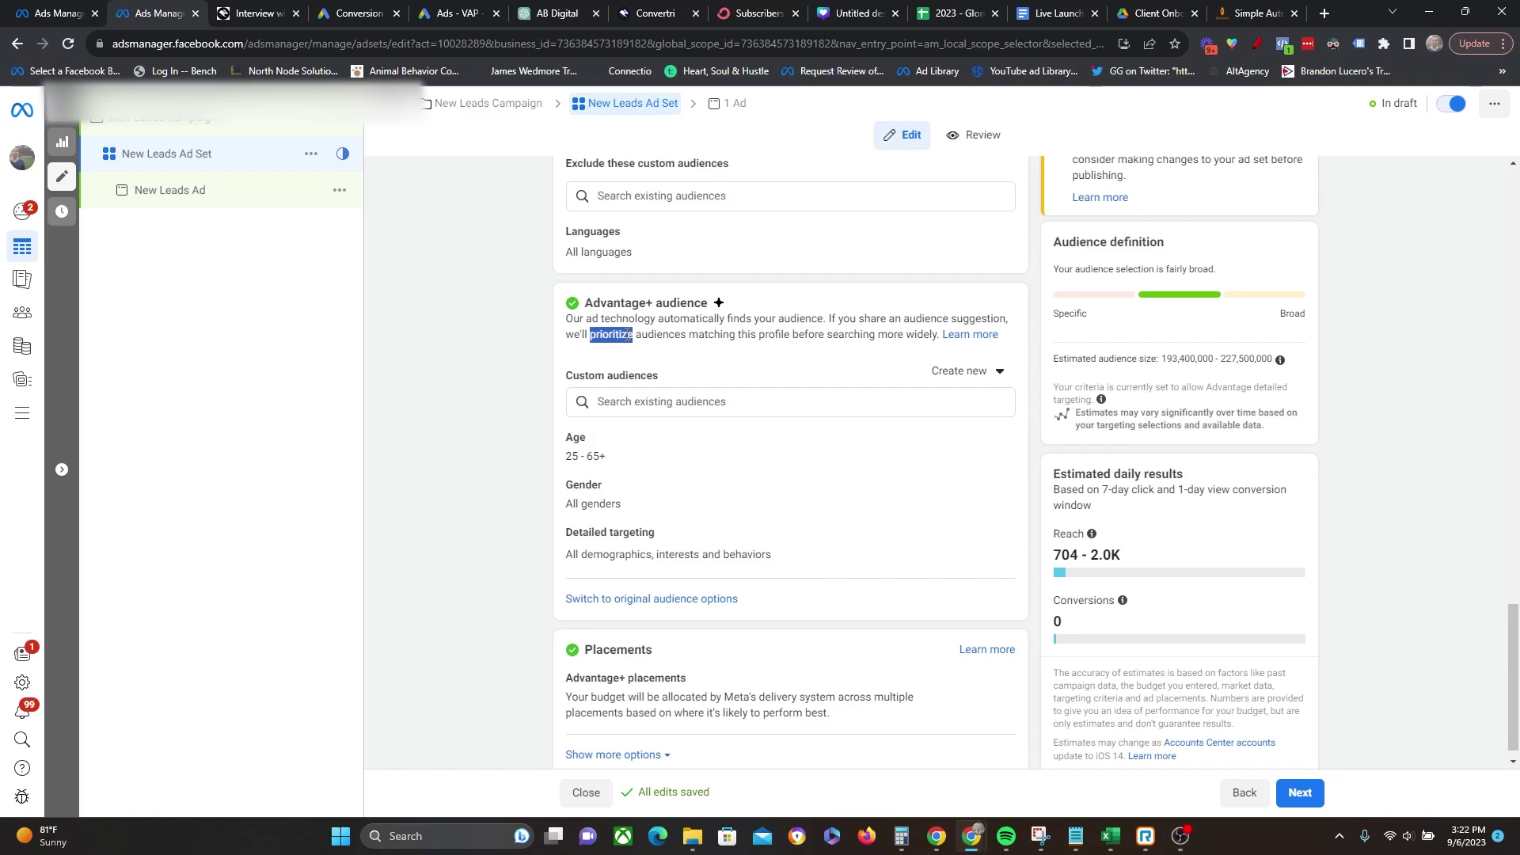
click(660, 335)
scroll(698, 519, up, 4)
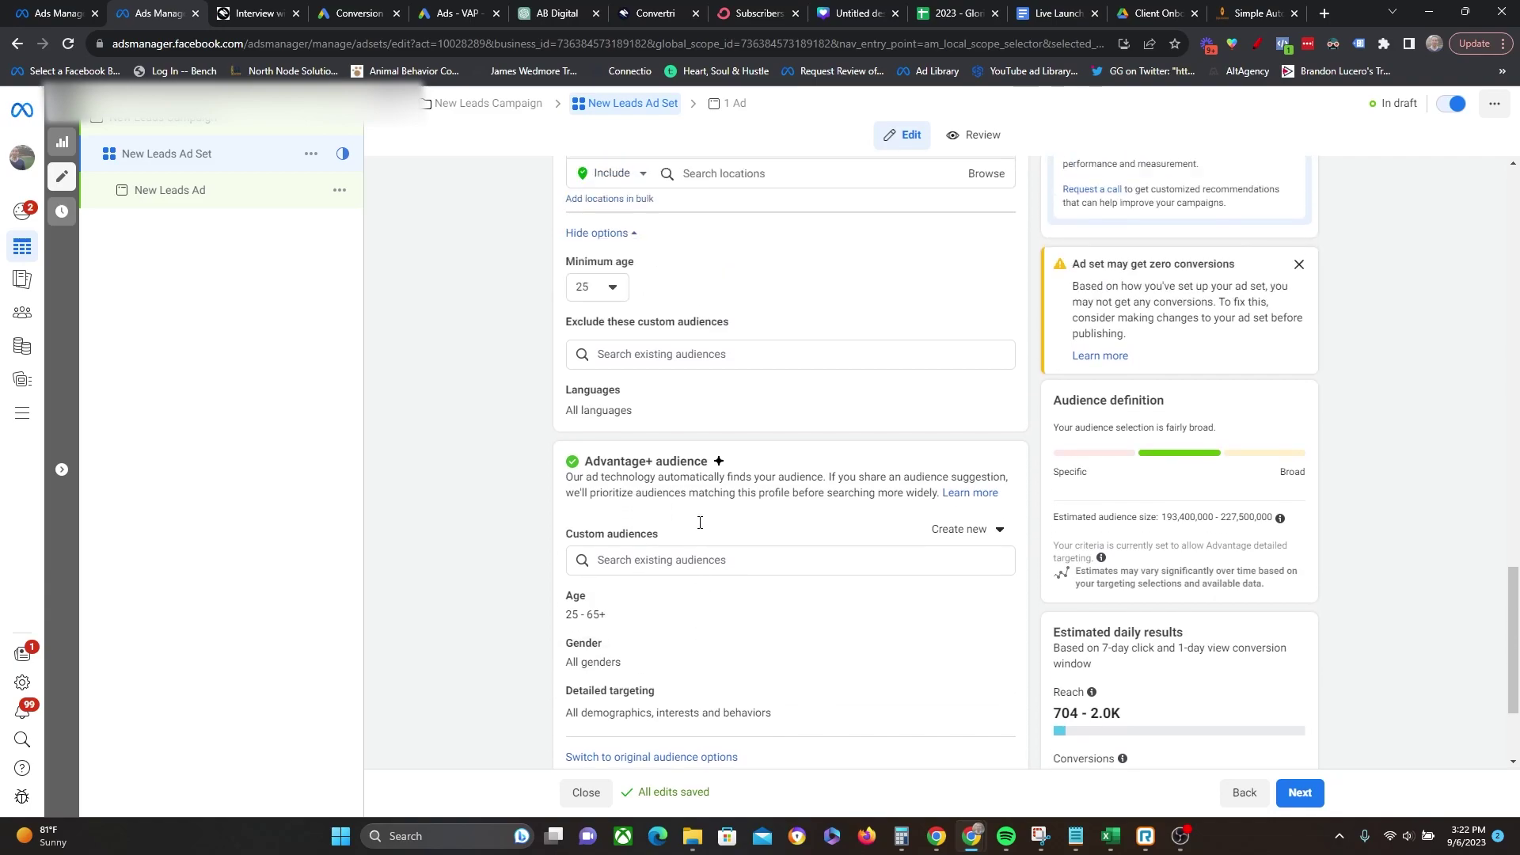
scroll(689, 537, down, 4)
click(681, 402)
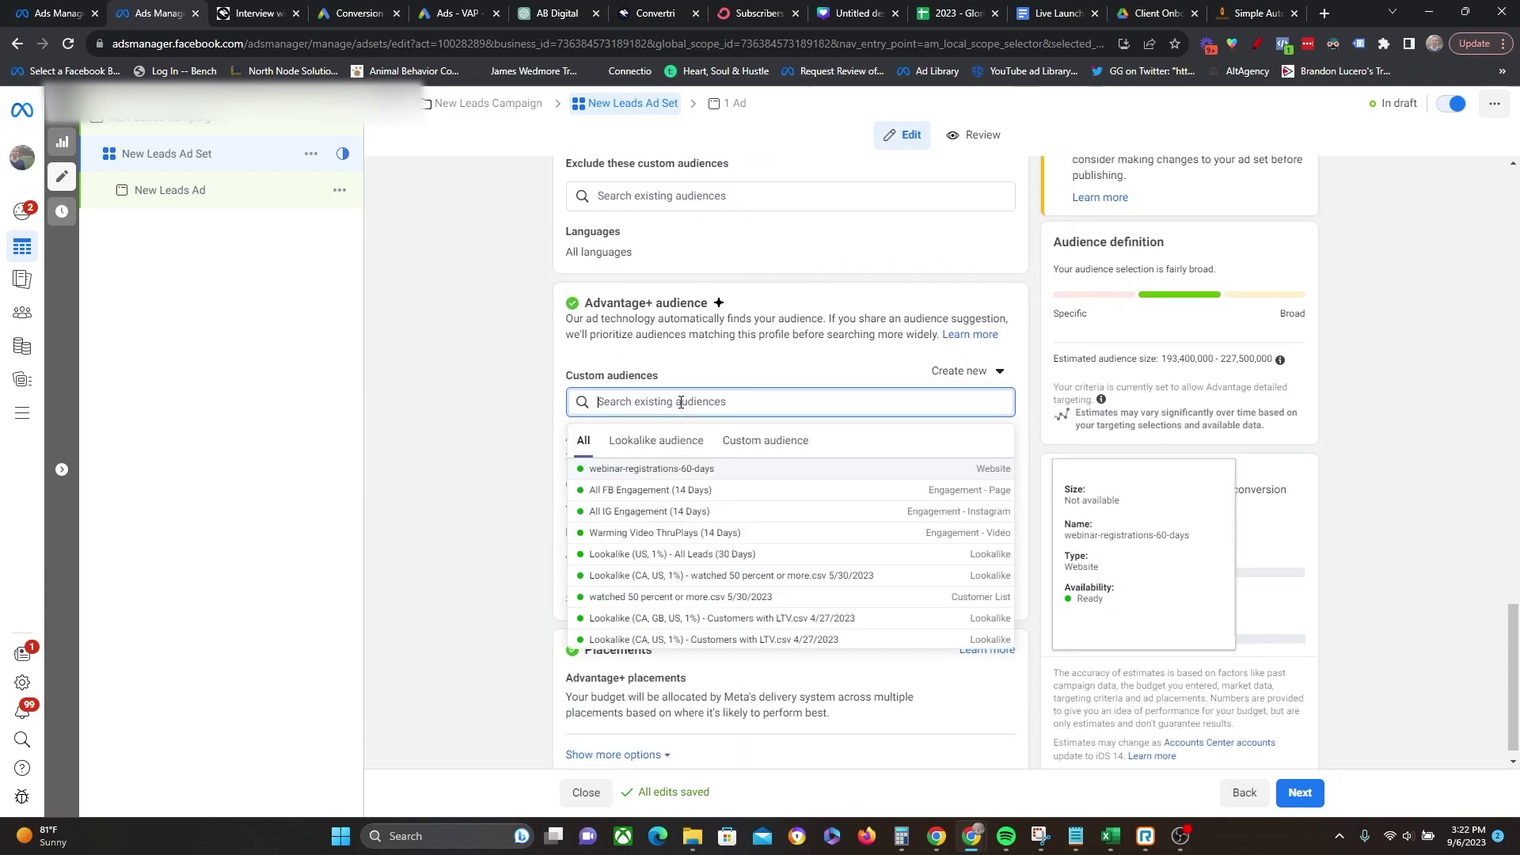
Display the list of custom audiences that can be excluded under Audience controls.
scroll(681, 402, up, 2)
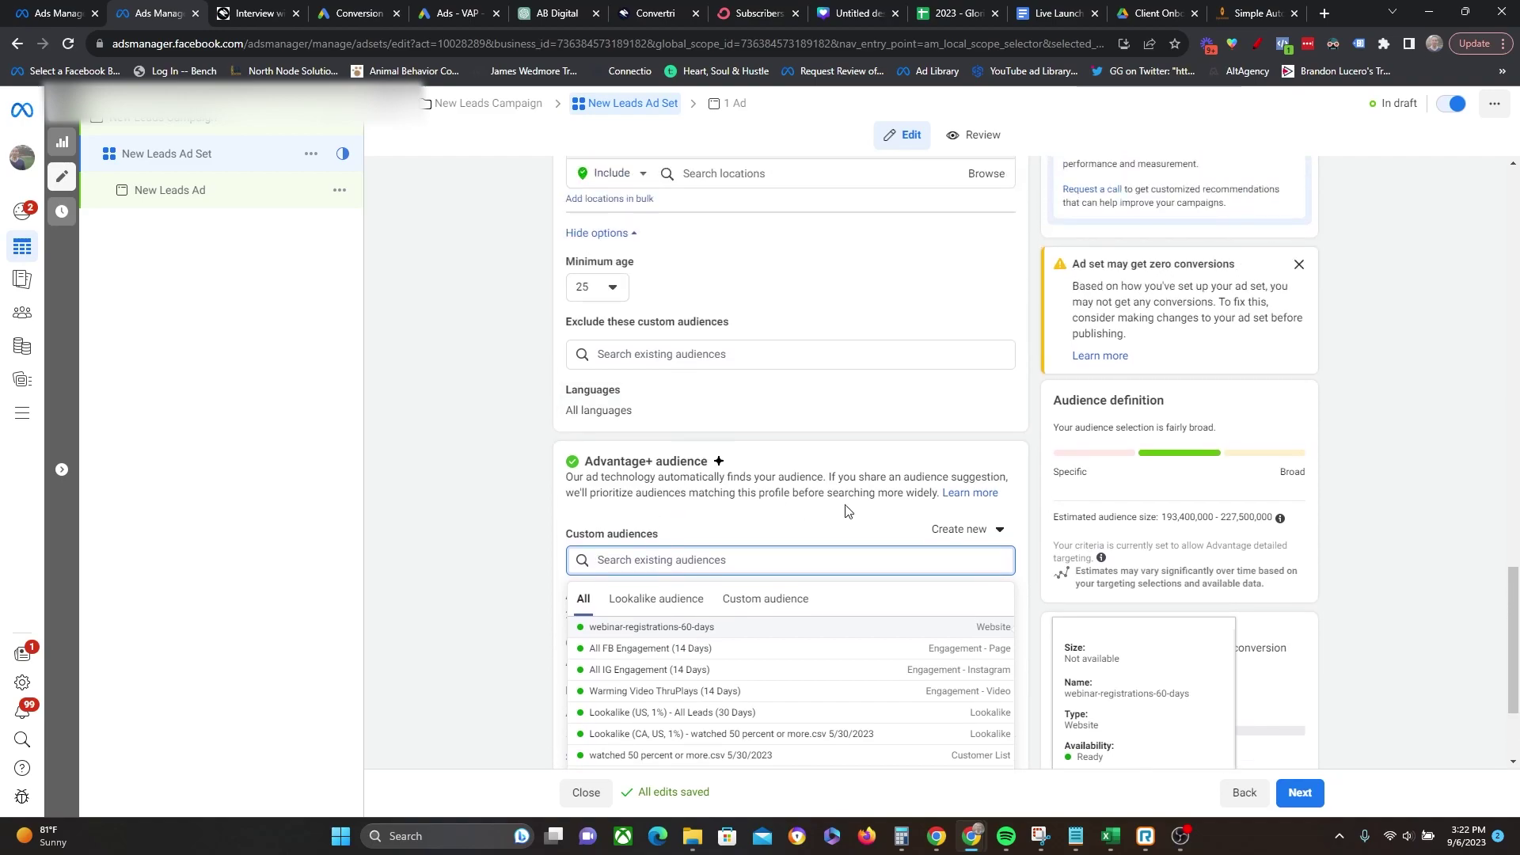
click(738, 354)
scroll(721, 388, up, 2)
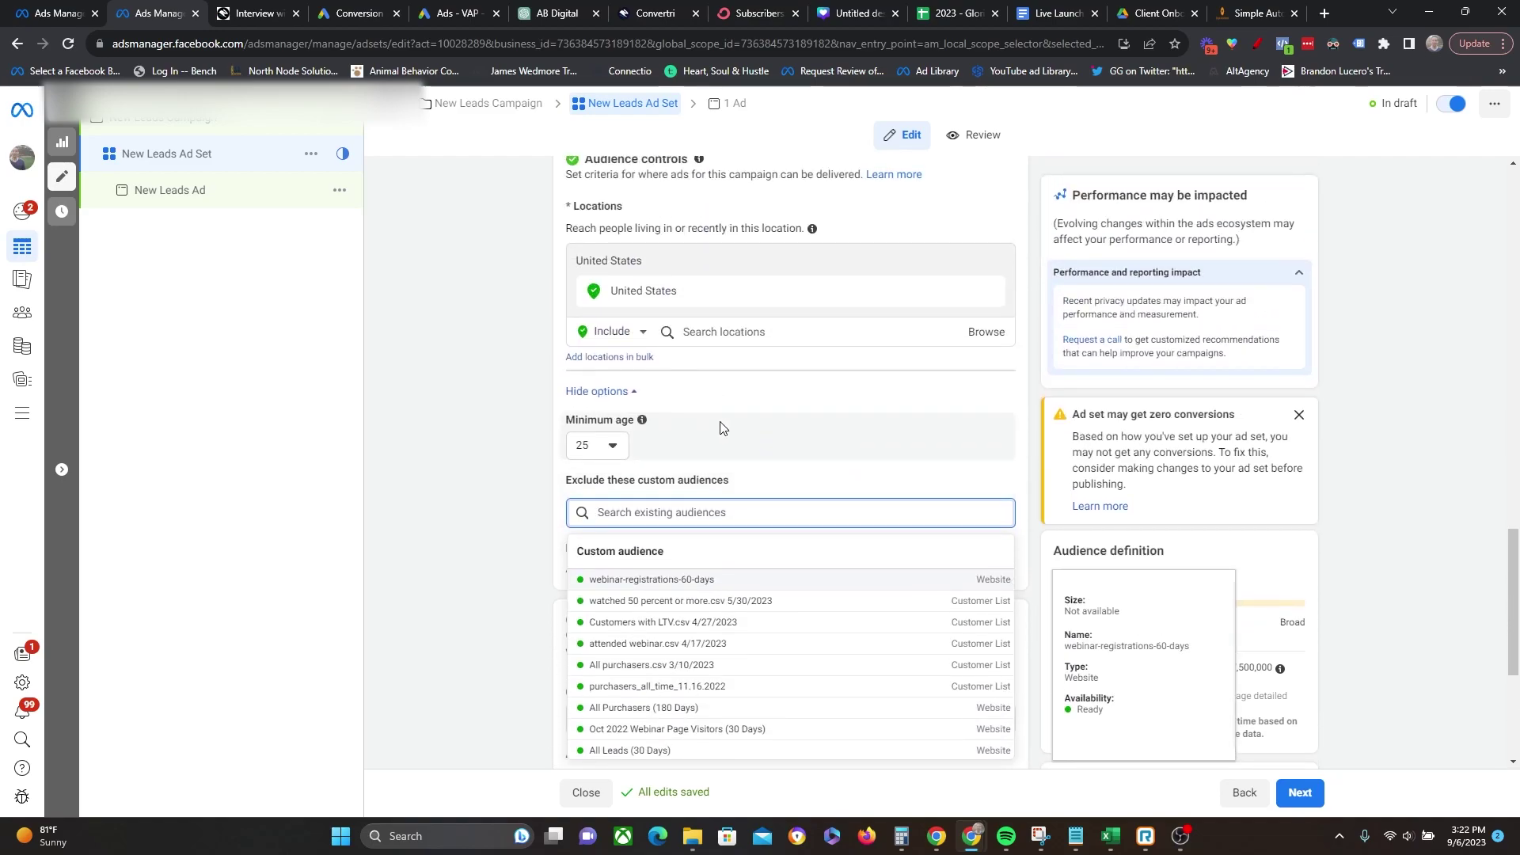
scroll(720, 432, up, 1)
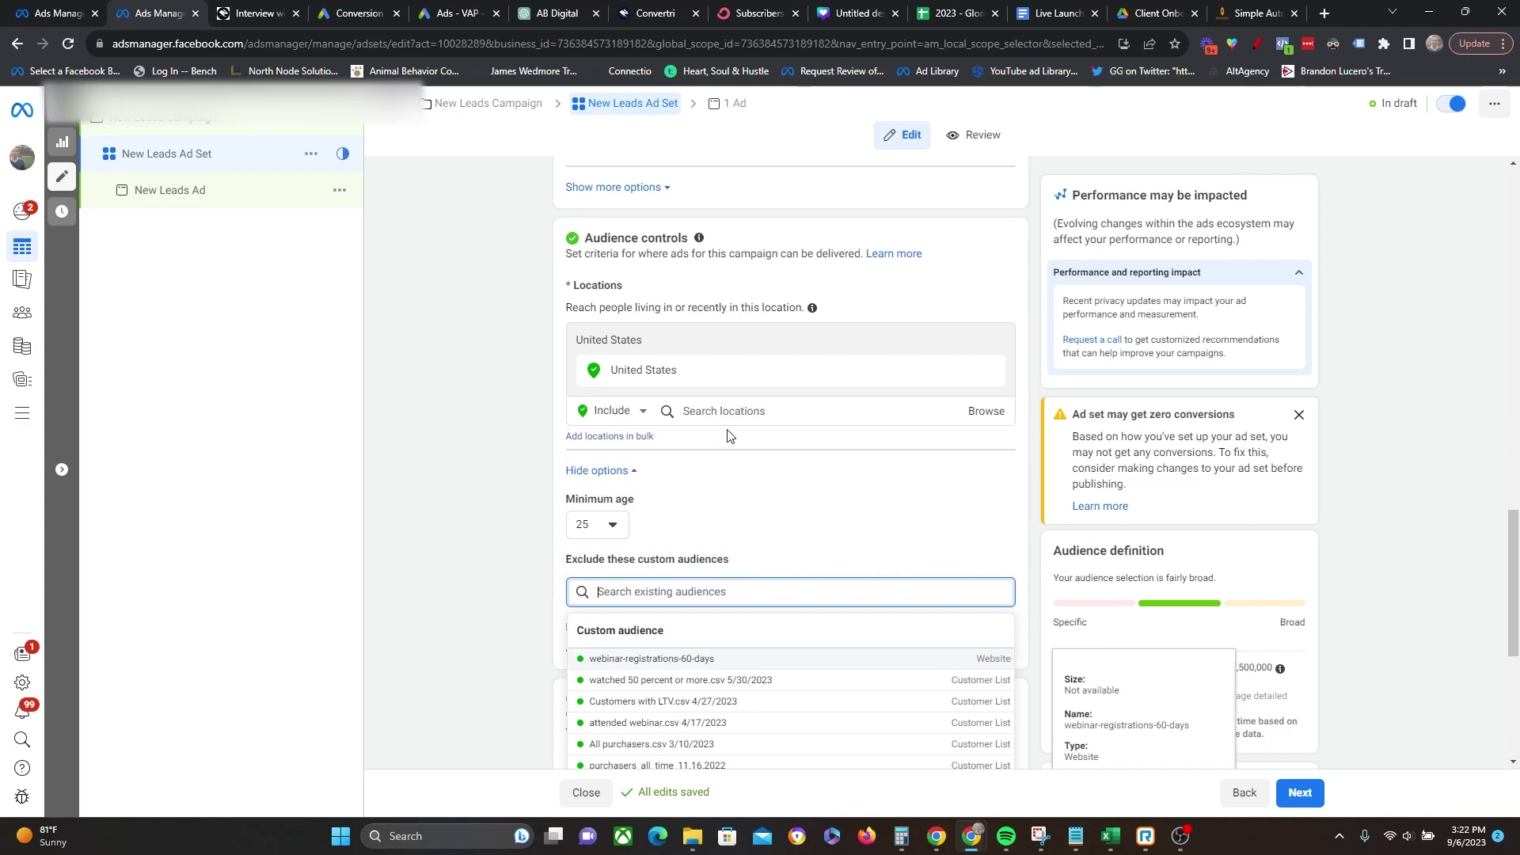
Close the custom audience exclusion list and open the Advantage+ audience's detailed targeting for editing.
click(530, 418)
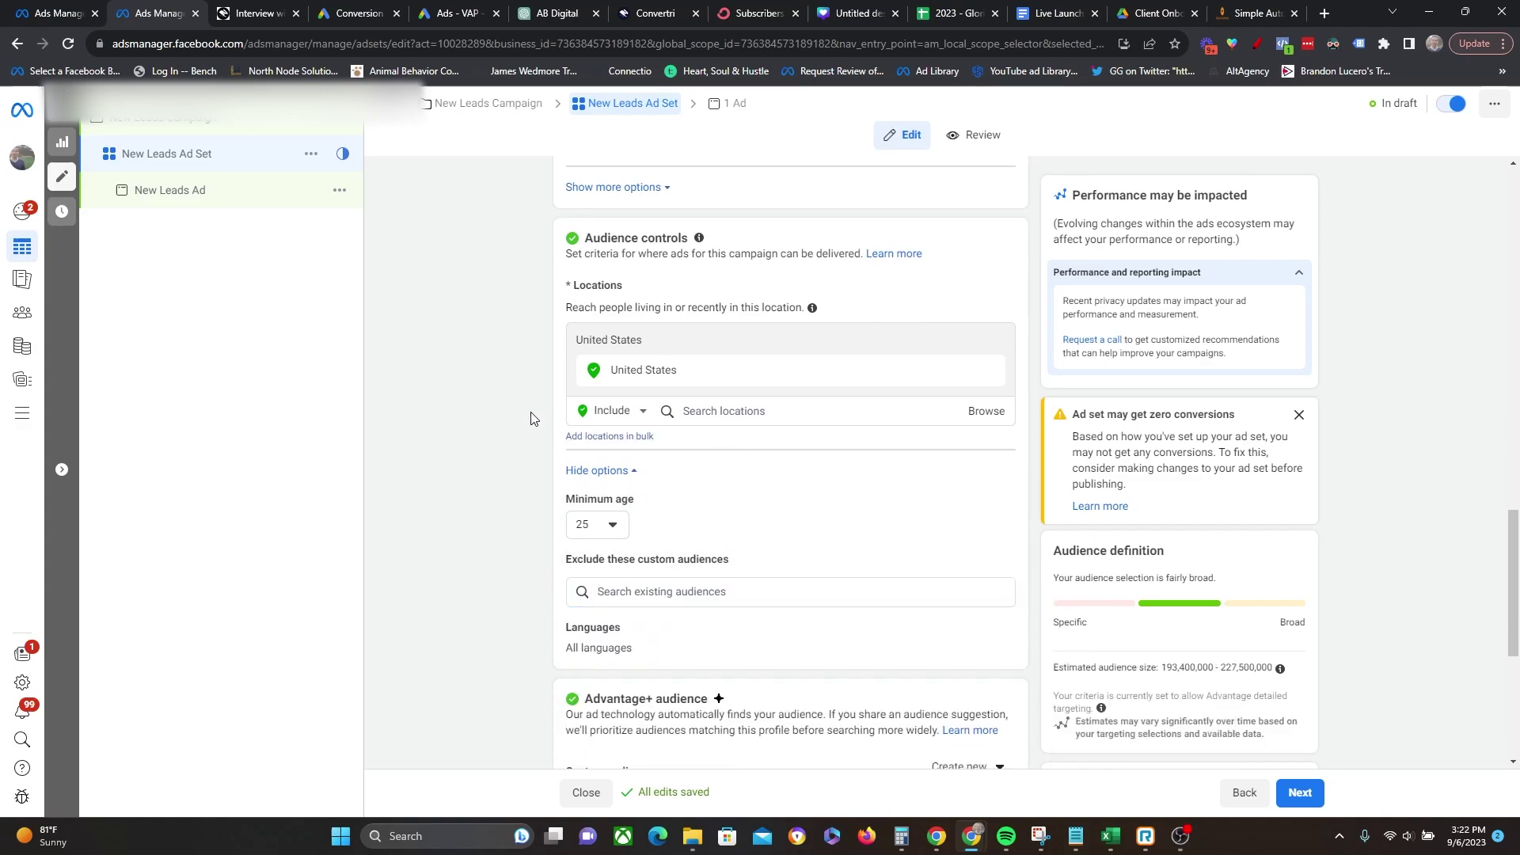
scroll(507, 357, down, 3)
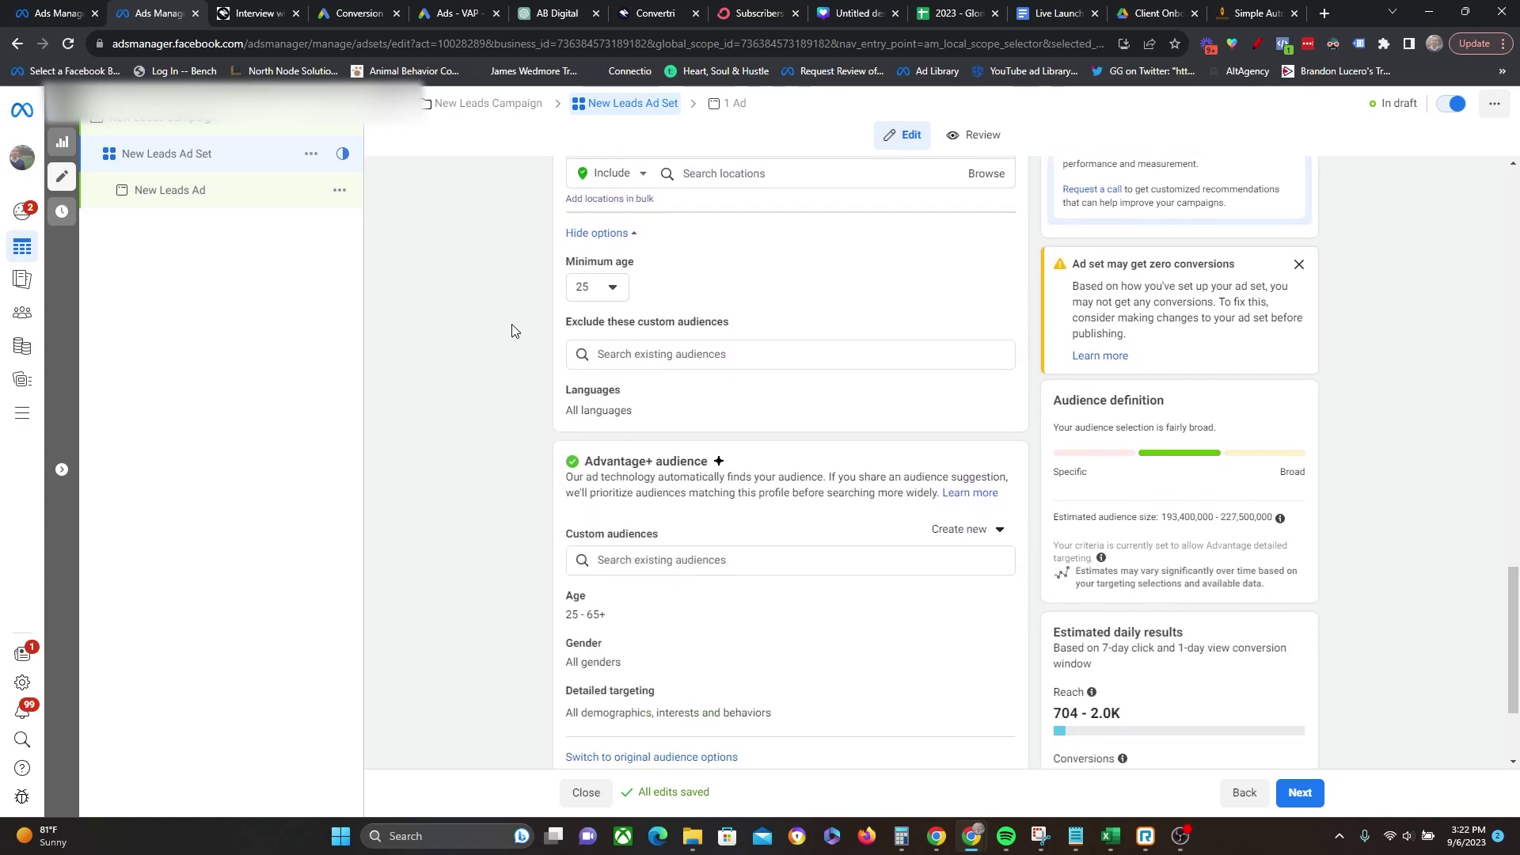
scroll(511, 331, down, 2)
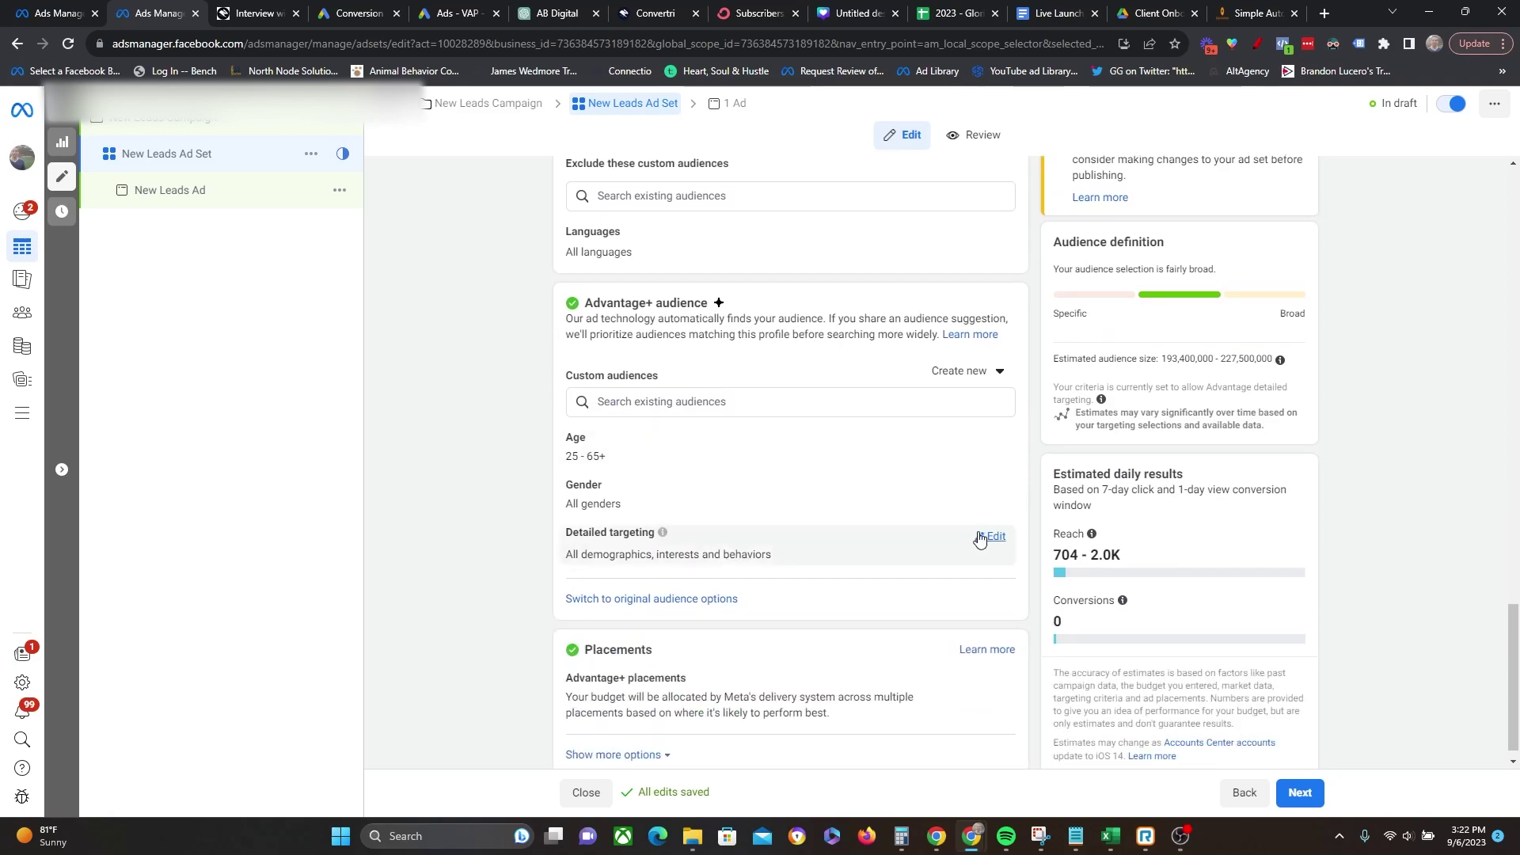
click(980, 539)
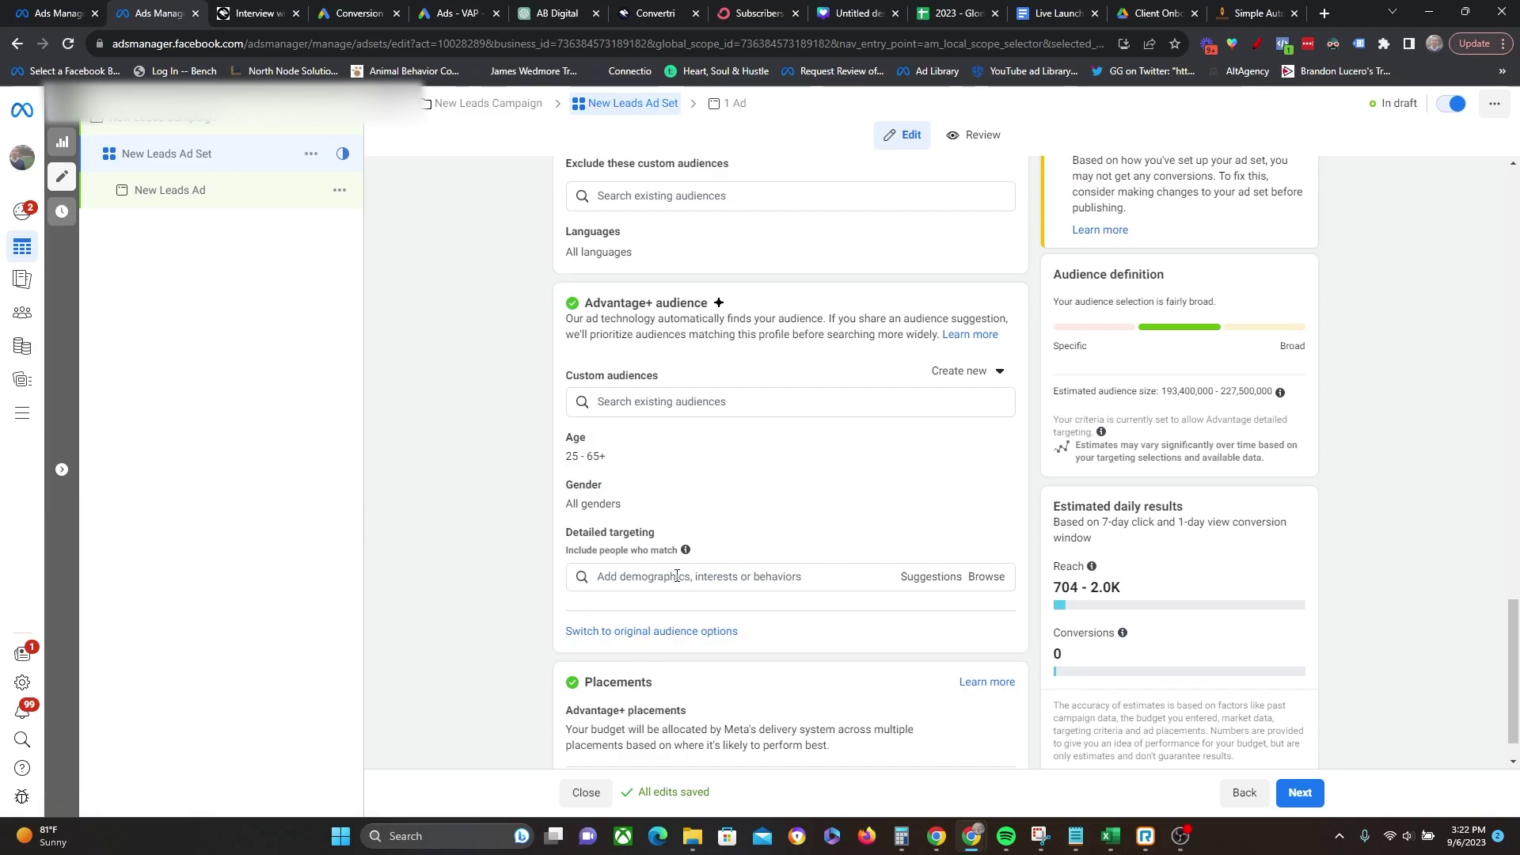
Switch the ad set to the original audience options and add the exclusion field for custom audiences.
scroll(677, 576, up, 1)
scroll(441, 601, down, 2)
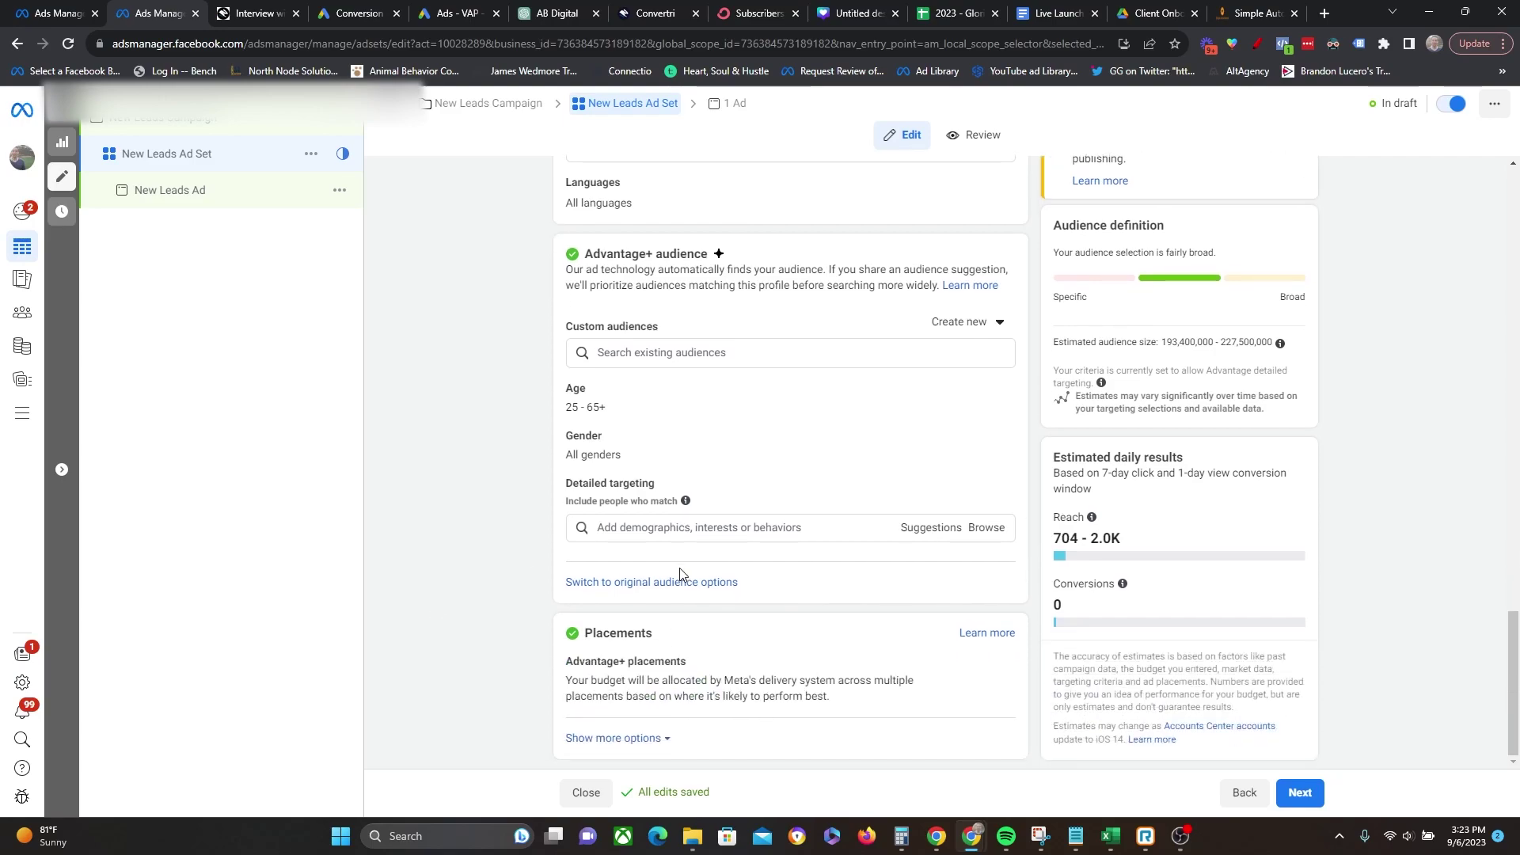
click(680, 582)
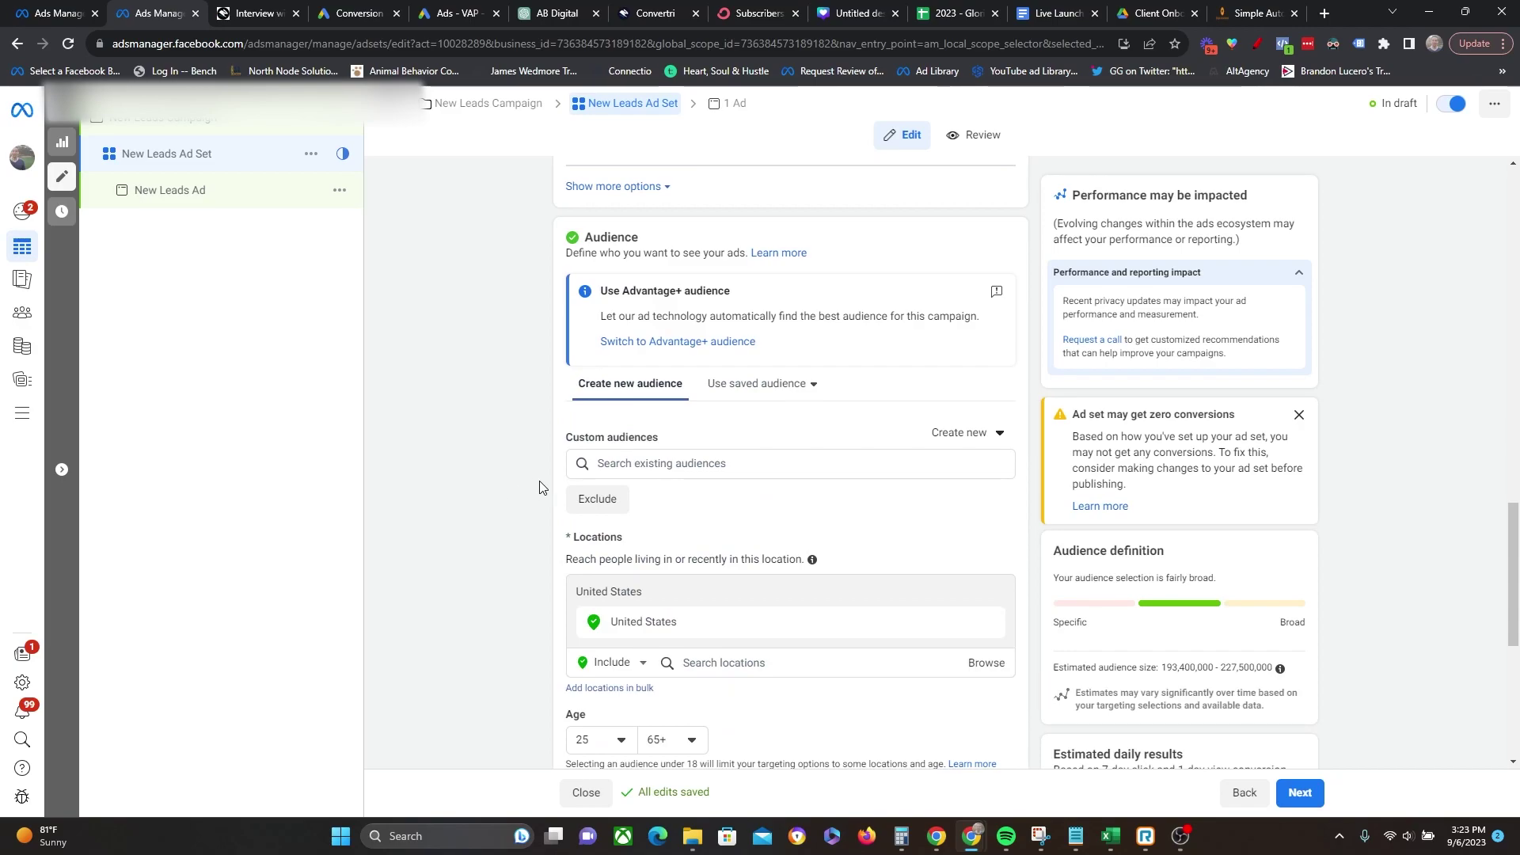
scroll(542, 487, down, 1)
click(643, 385)
click(488, 368)
click(615, 431)
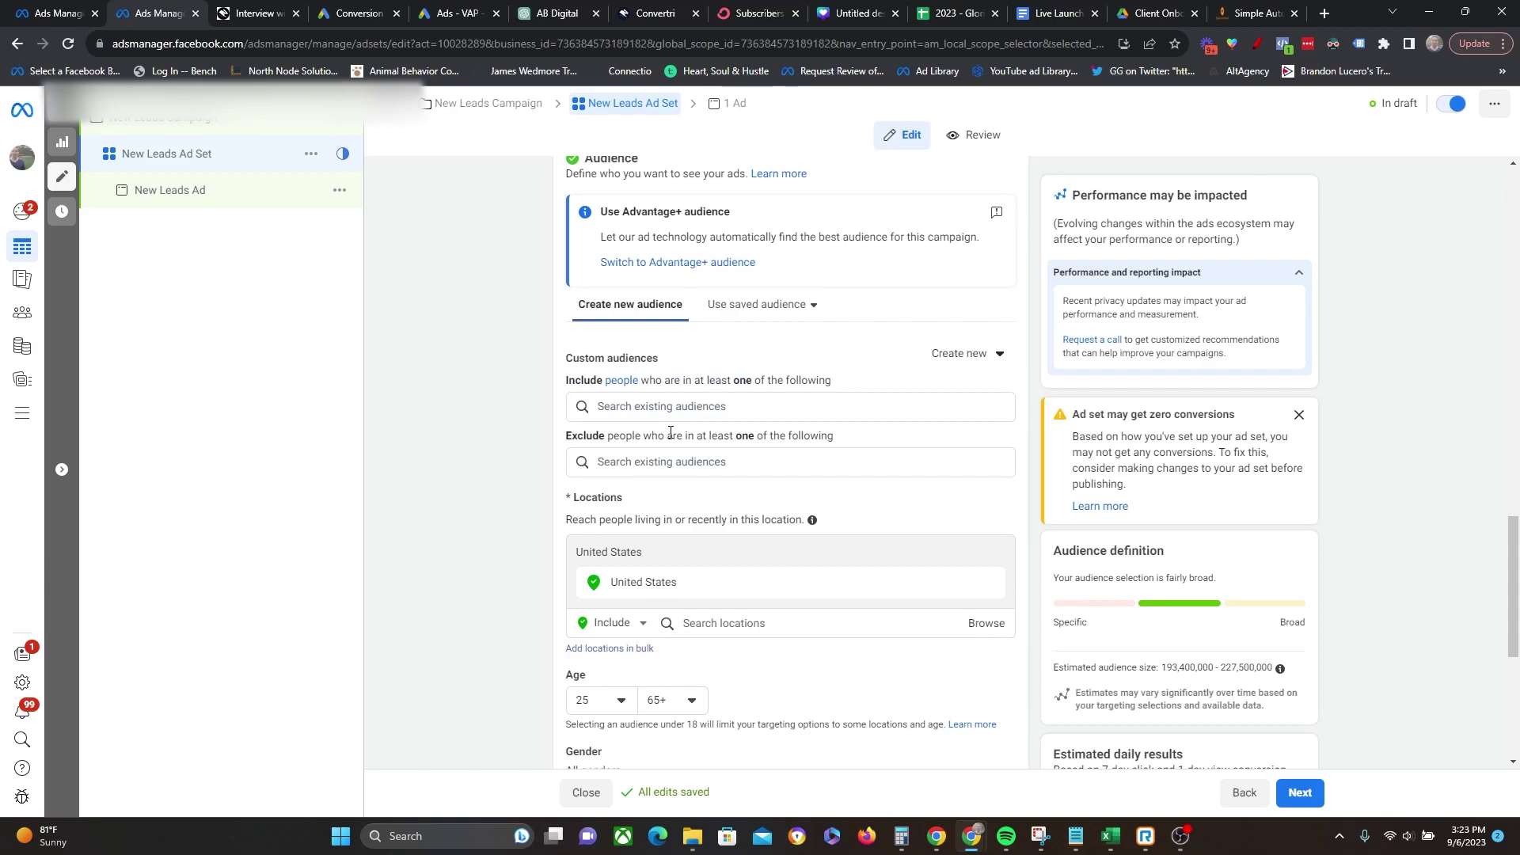
Include people with the Entrepreneurship job title in the detailed targeting.
scroll(653, 436, down, 2)
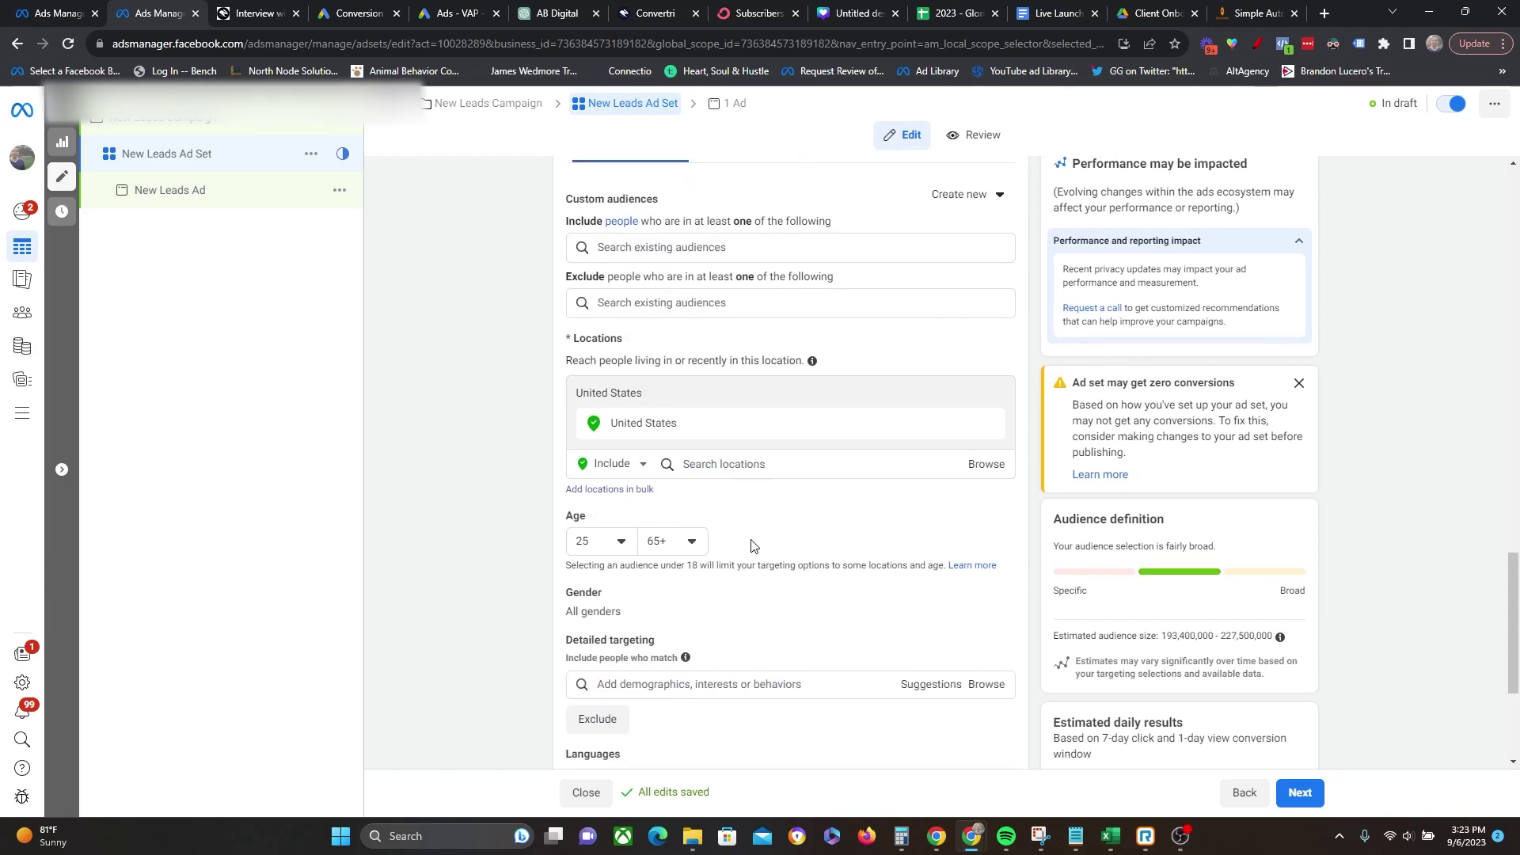
scroll(751, 545, down, 3)
click(622, 423)
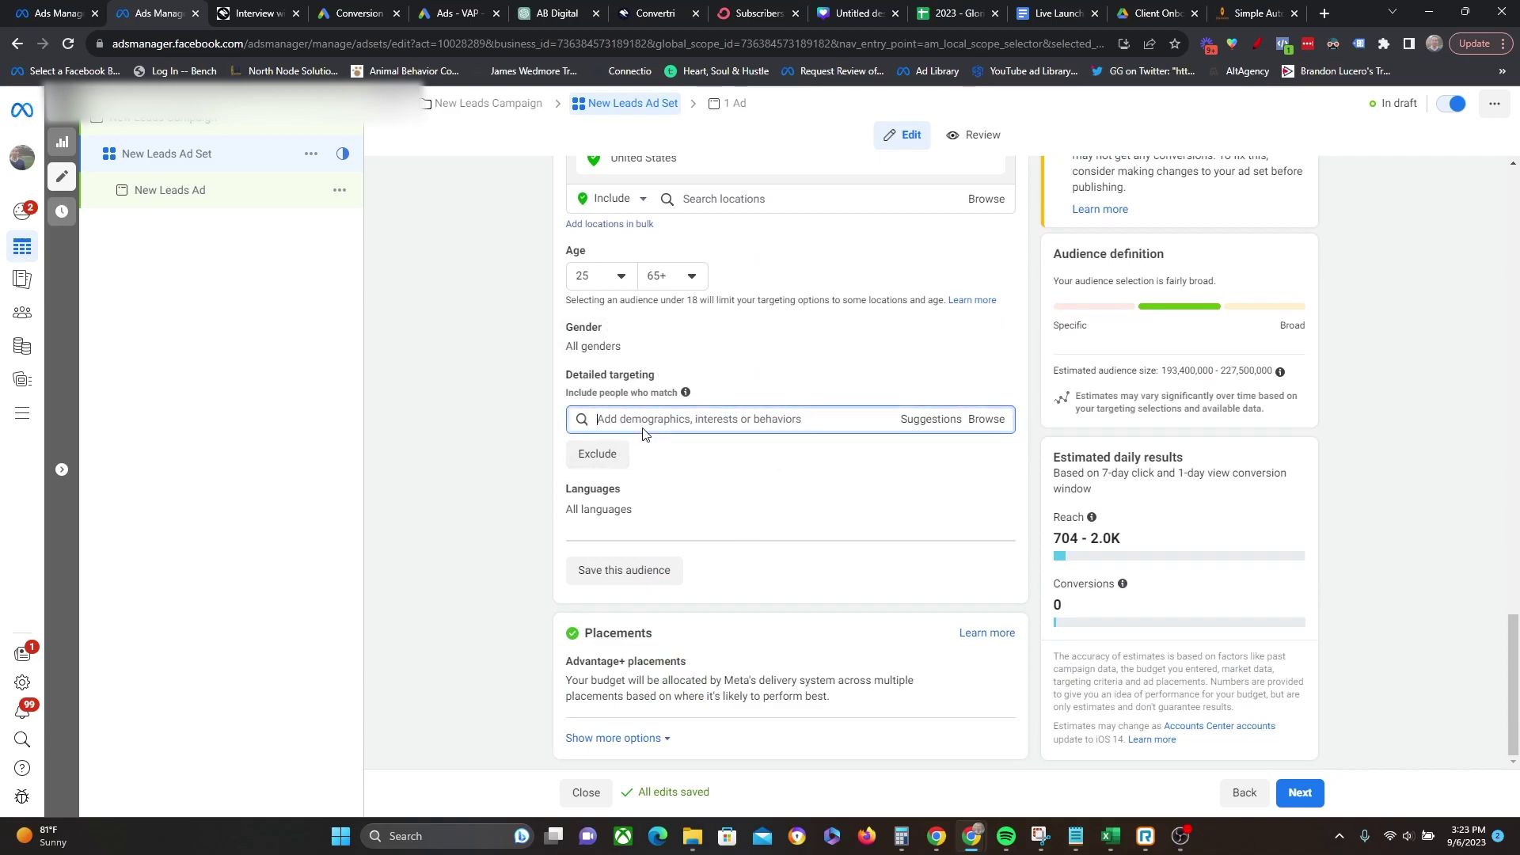
click(641, 420)
text(entre)
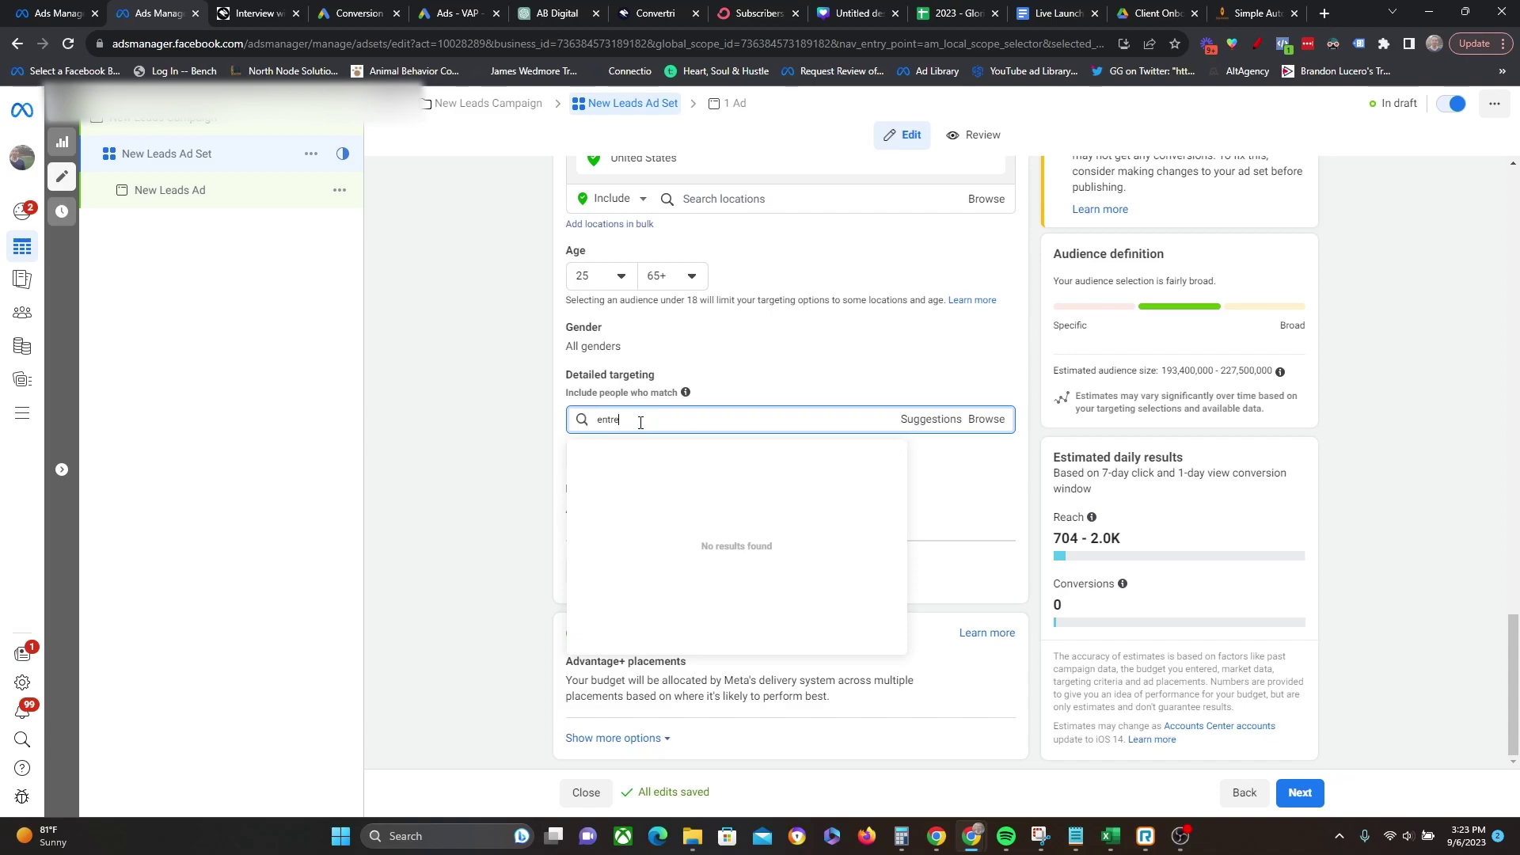
click(624, 479)
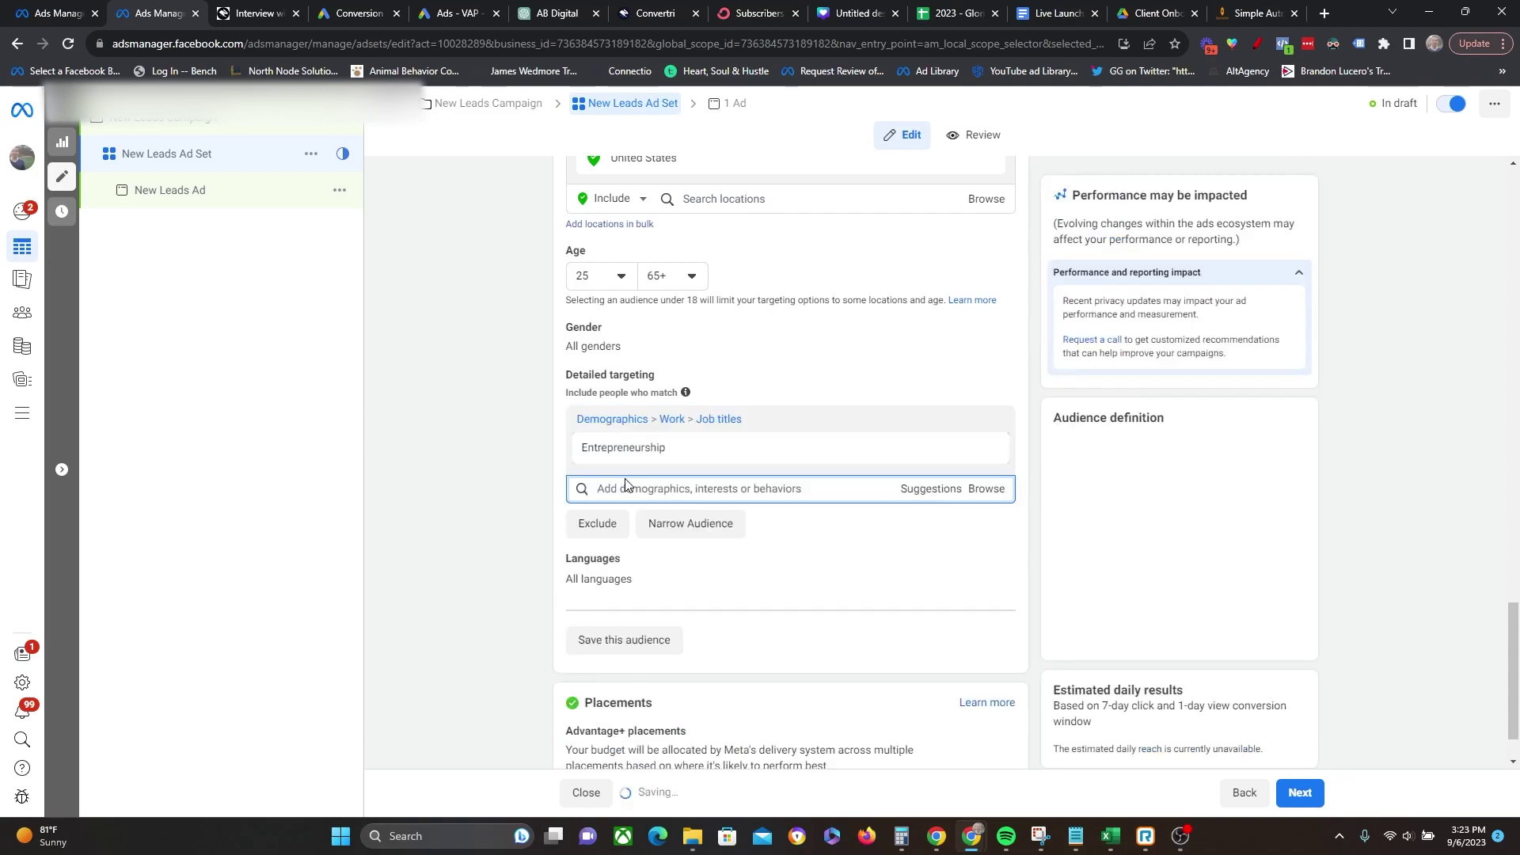
click(510, 534)
Narrow the audience to people who must also match the Star Wars (franchise) interest, and add the detailed targeting exclusion field.
click(714, 538)
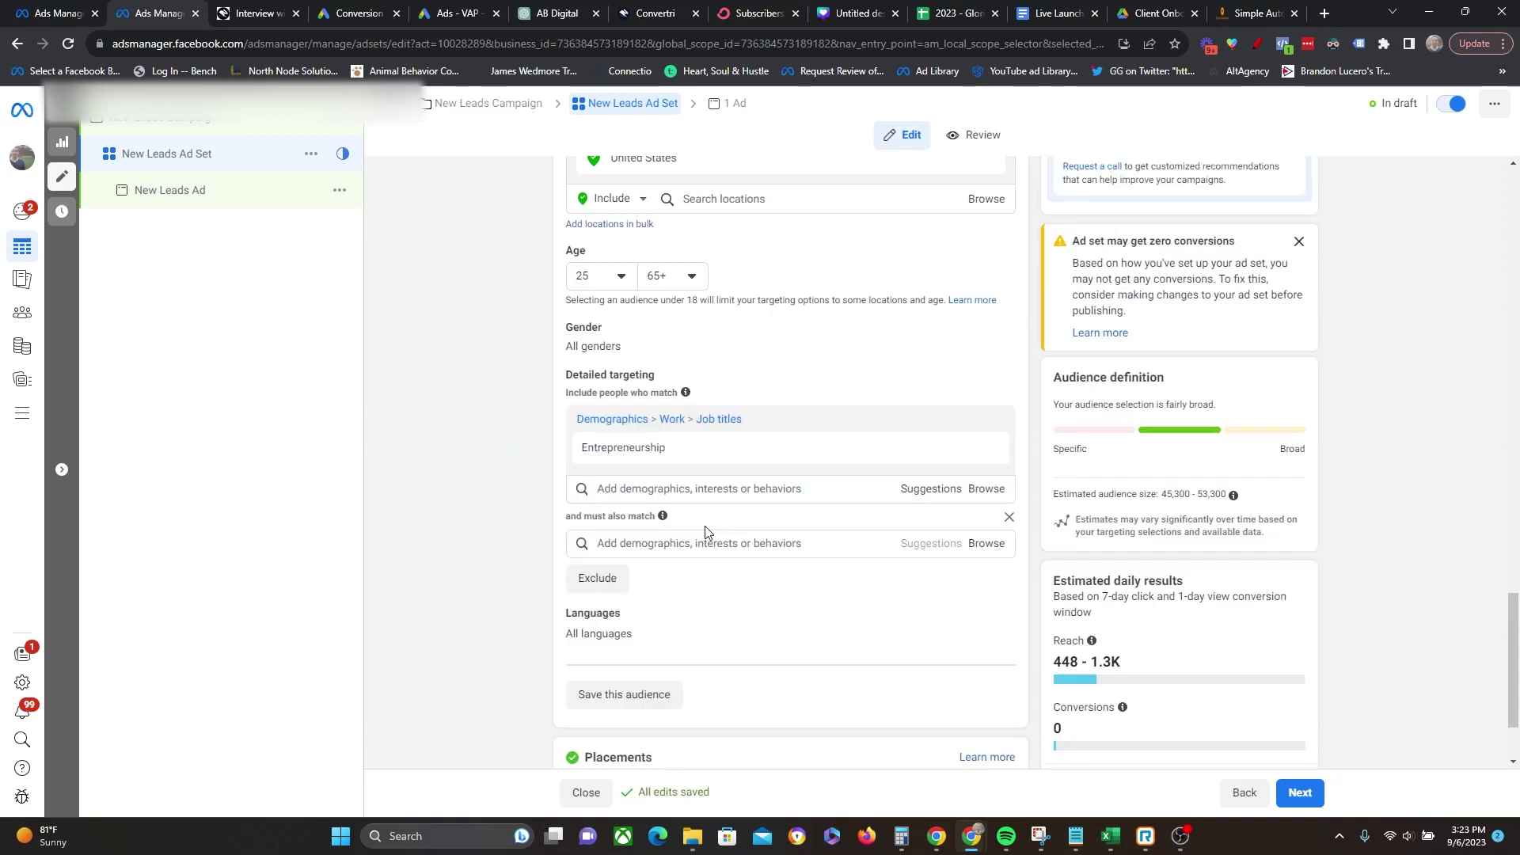
click(619, 546)
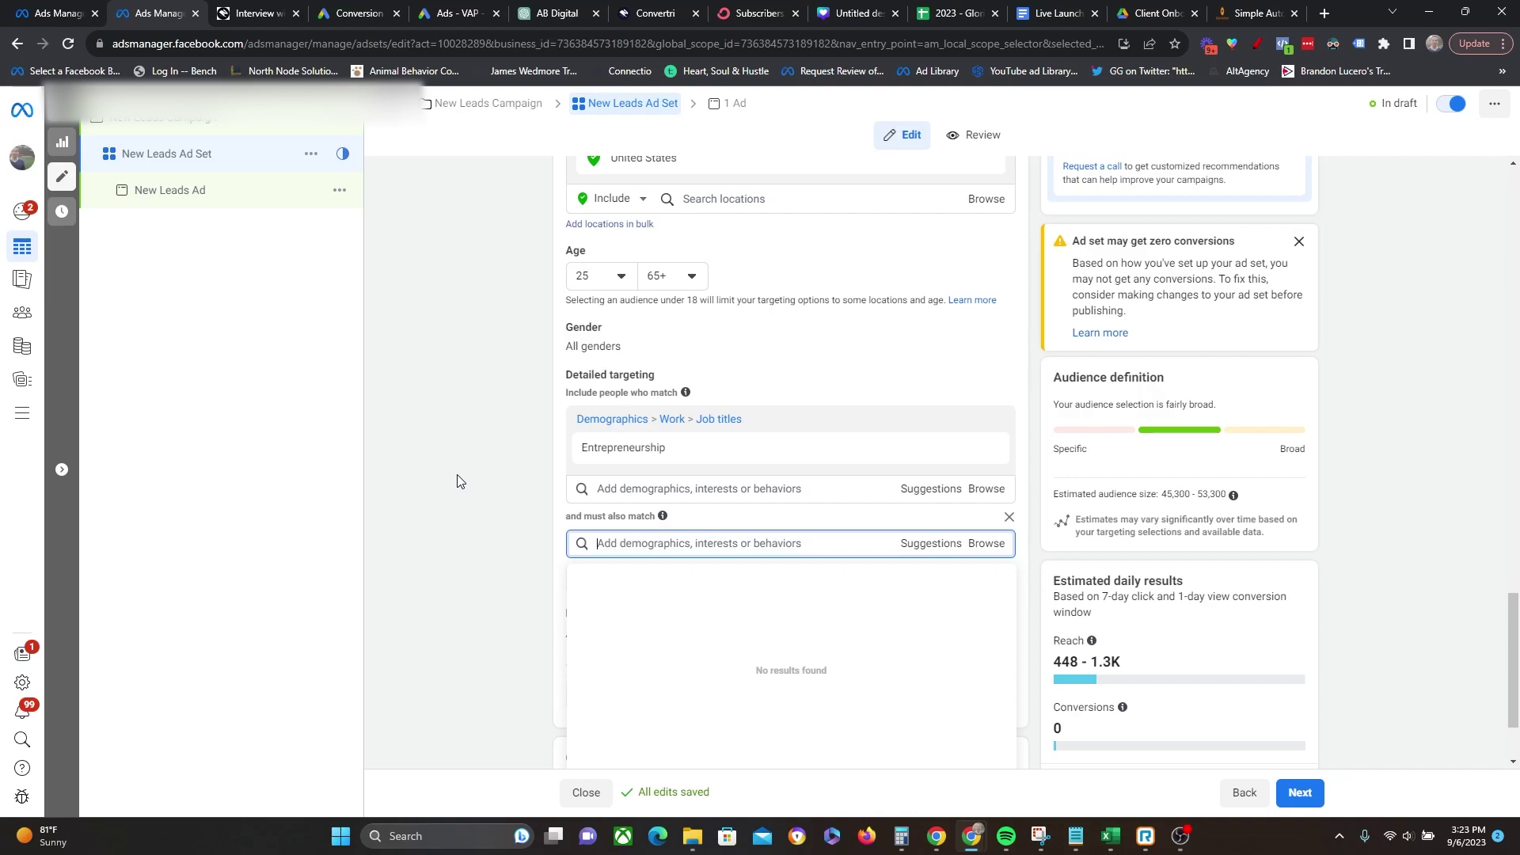
text(sta)
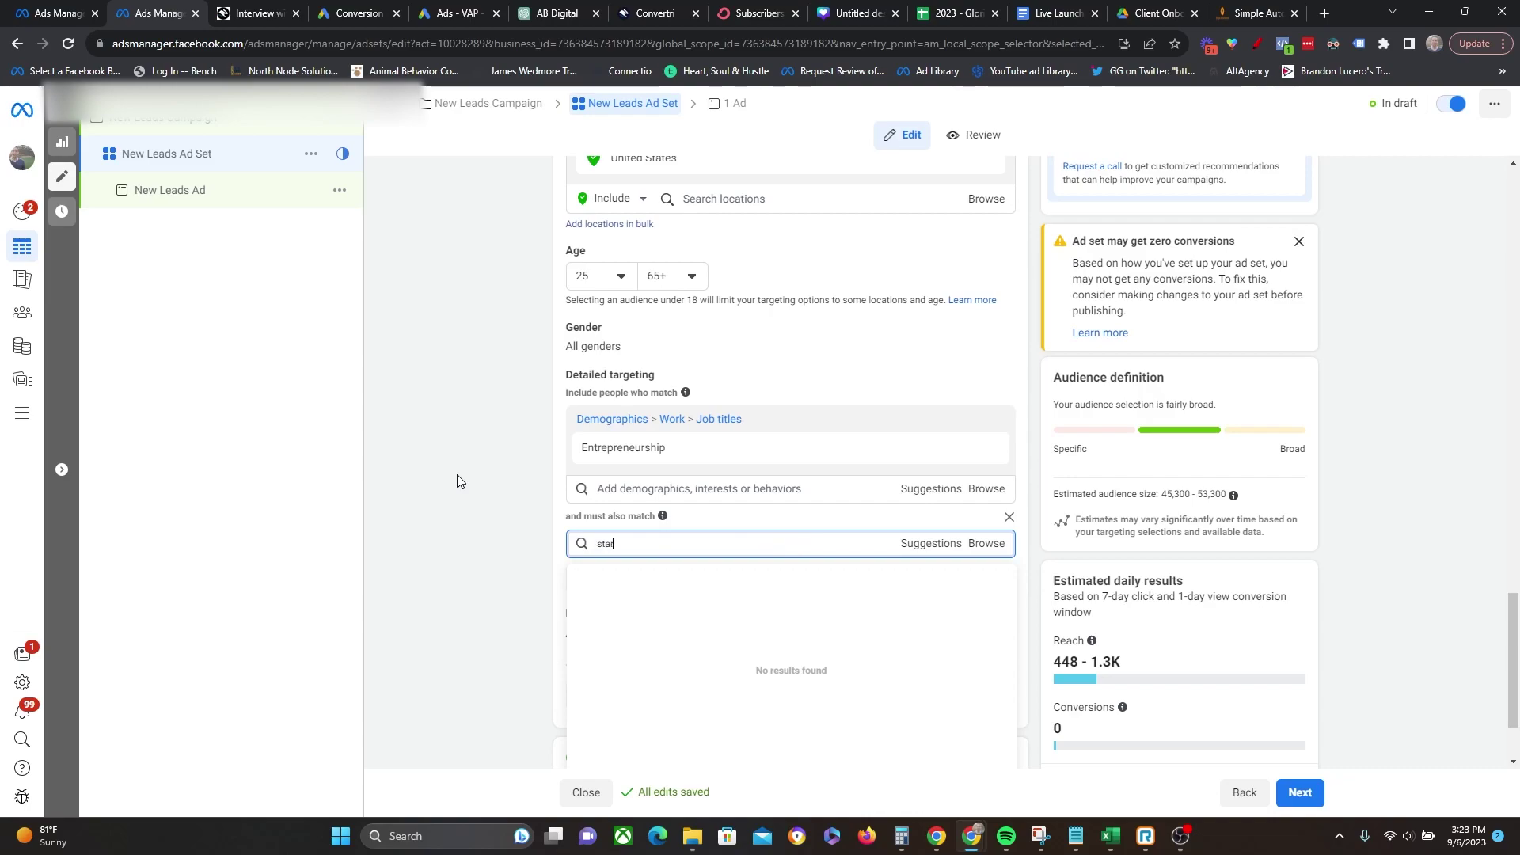
text(r war)
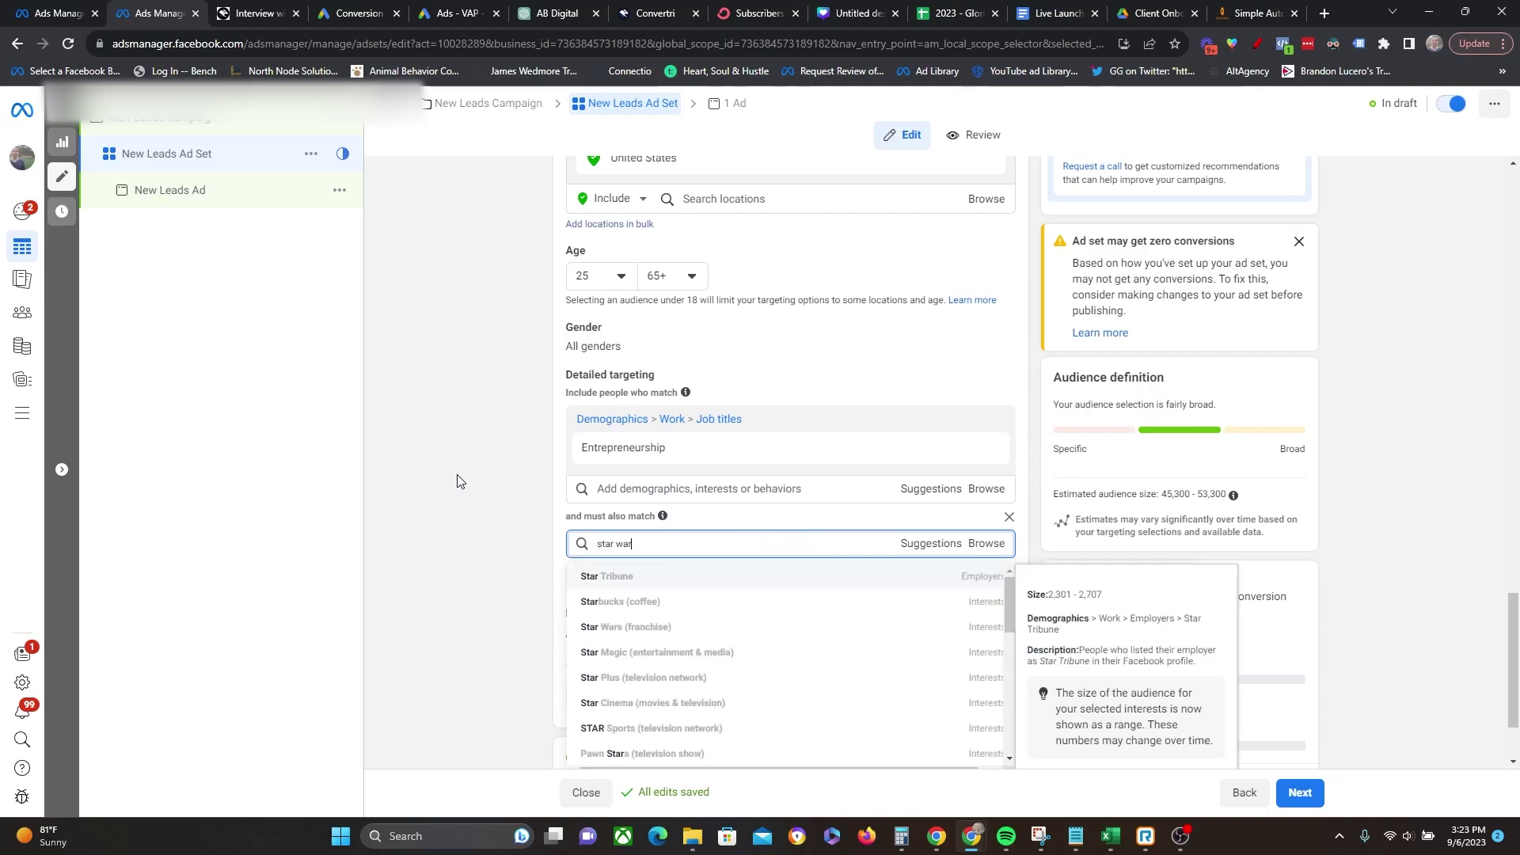
click(665, 626)
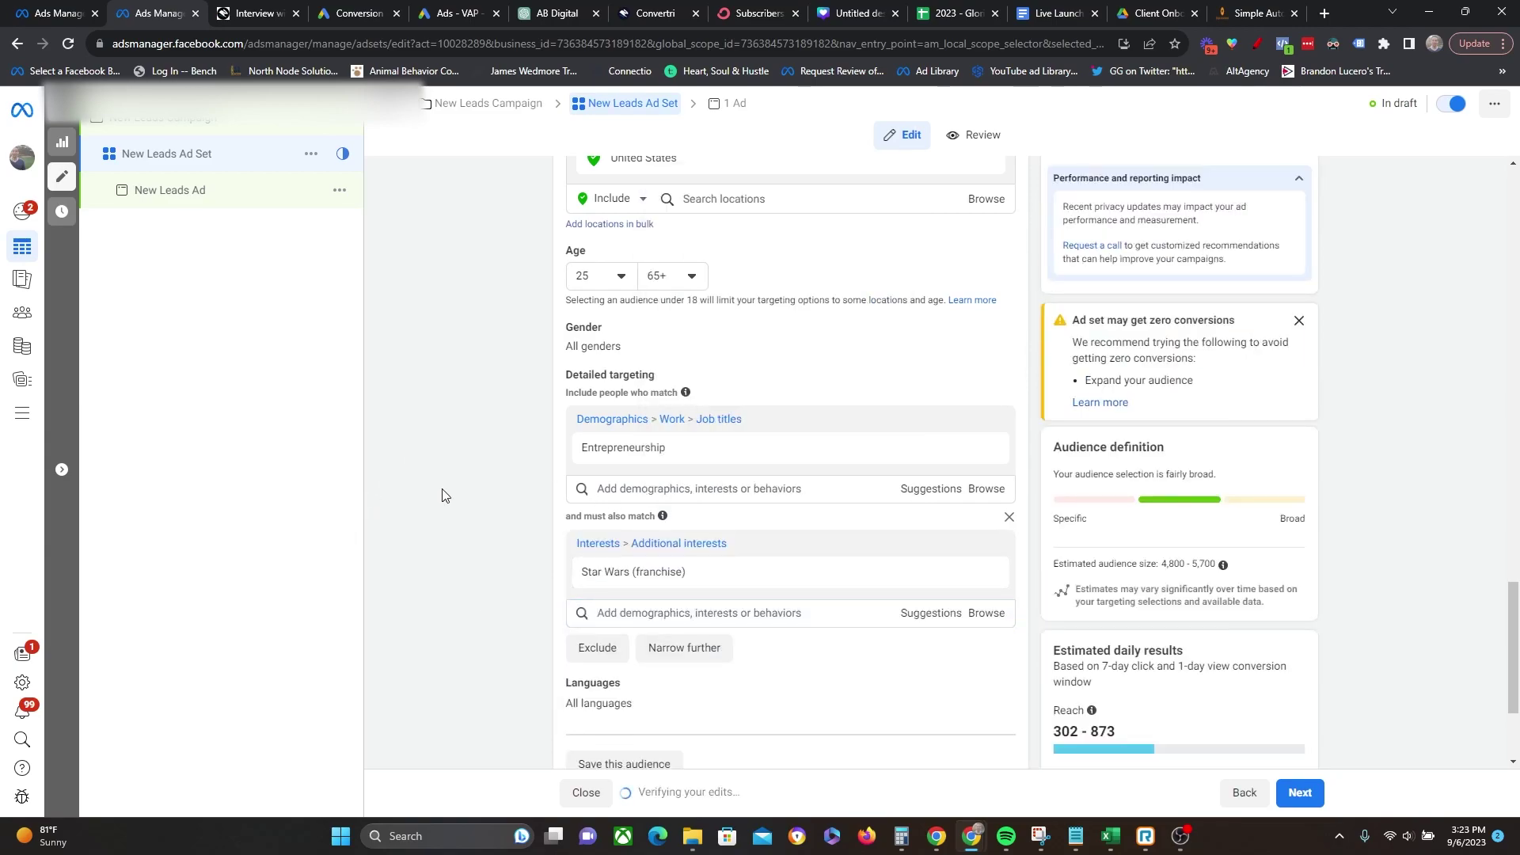
scroll(442, 496, down, 2)
click(597, 454)
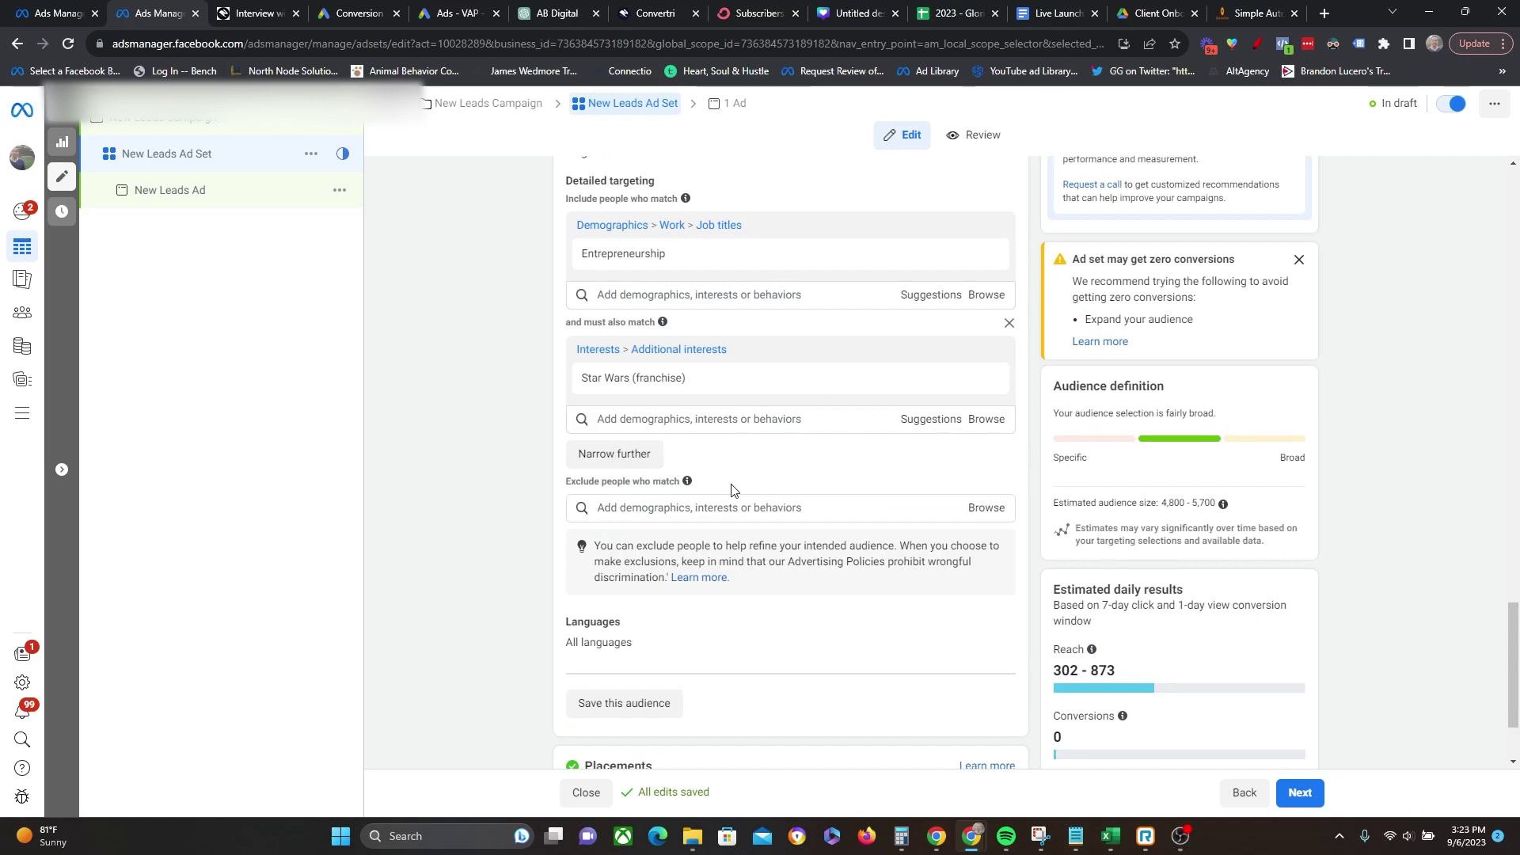
Review the original audience settings, from custom audiences, locations and age through the detailed targeting inclusions and exclusions.
scroll(732, 490, up, 8)
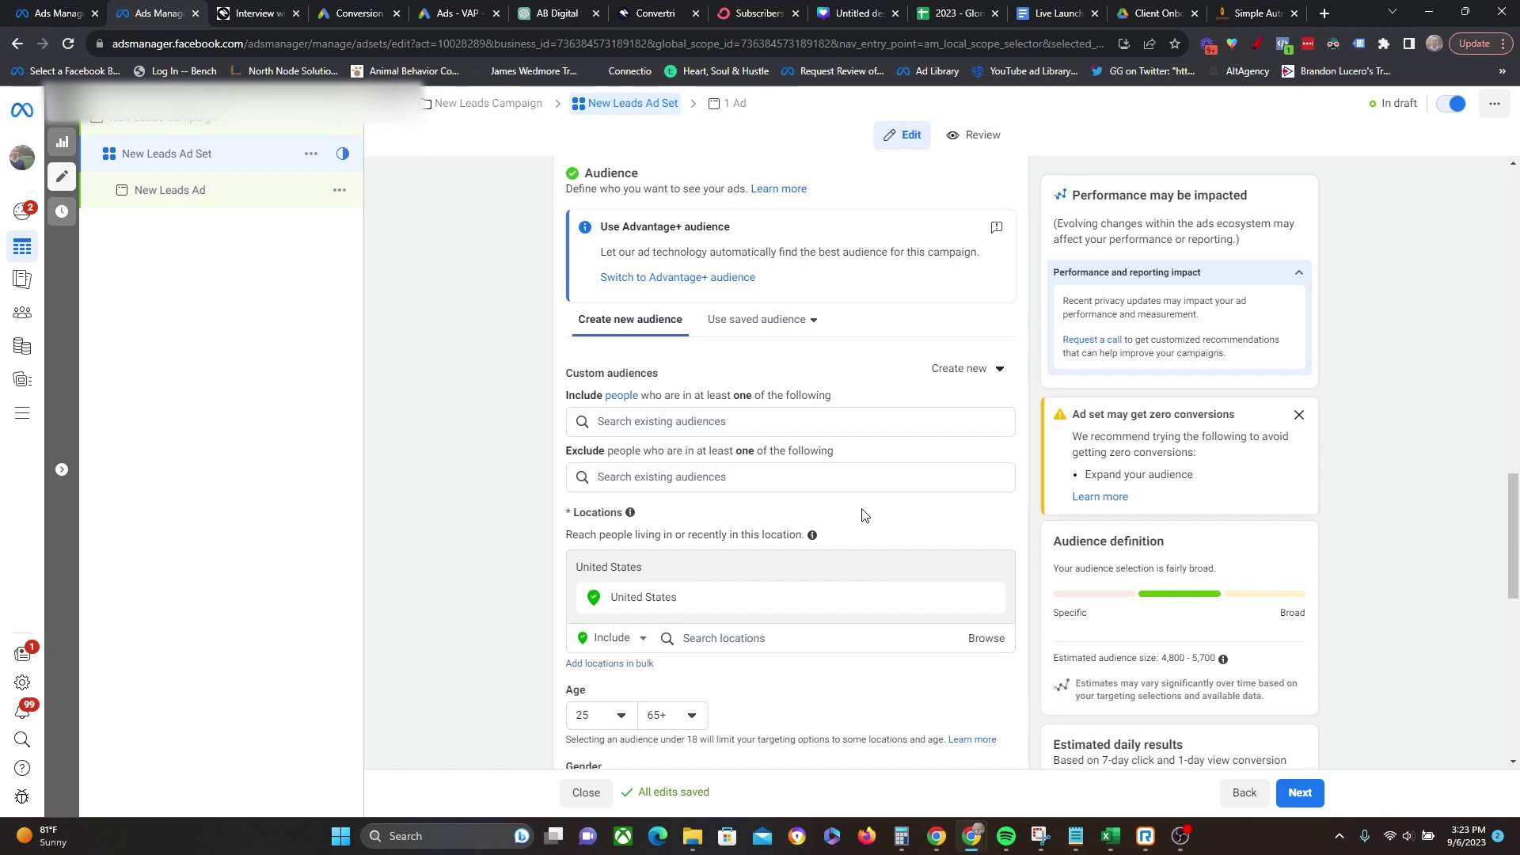
scroll(864, 510, down, 5)
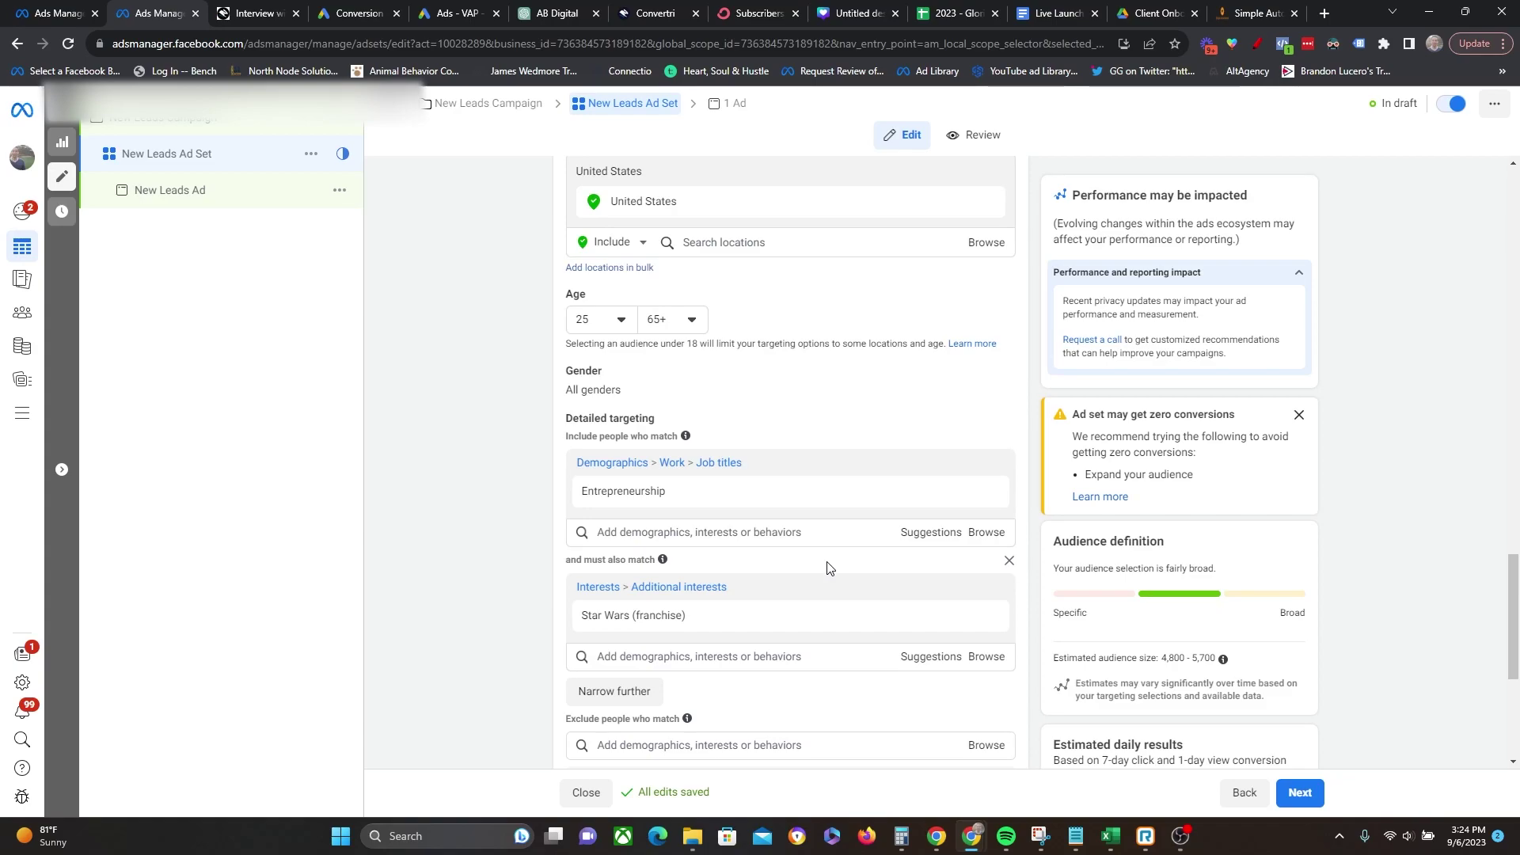
scroll(823, 558, down, 3)
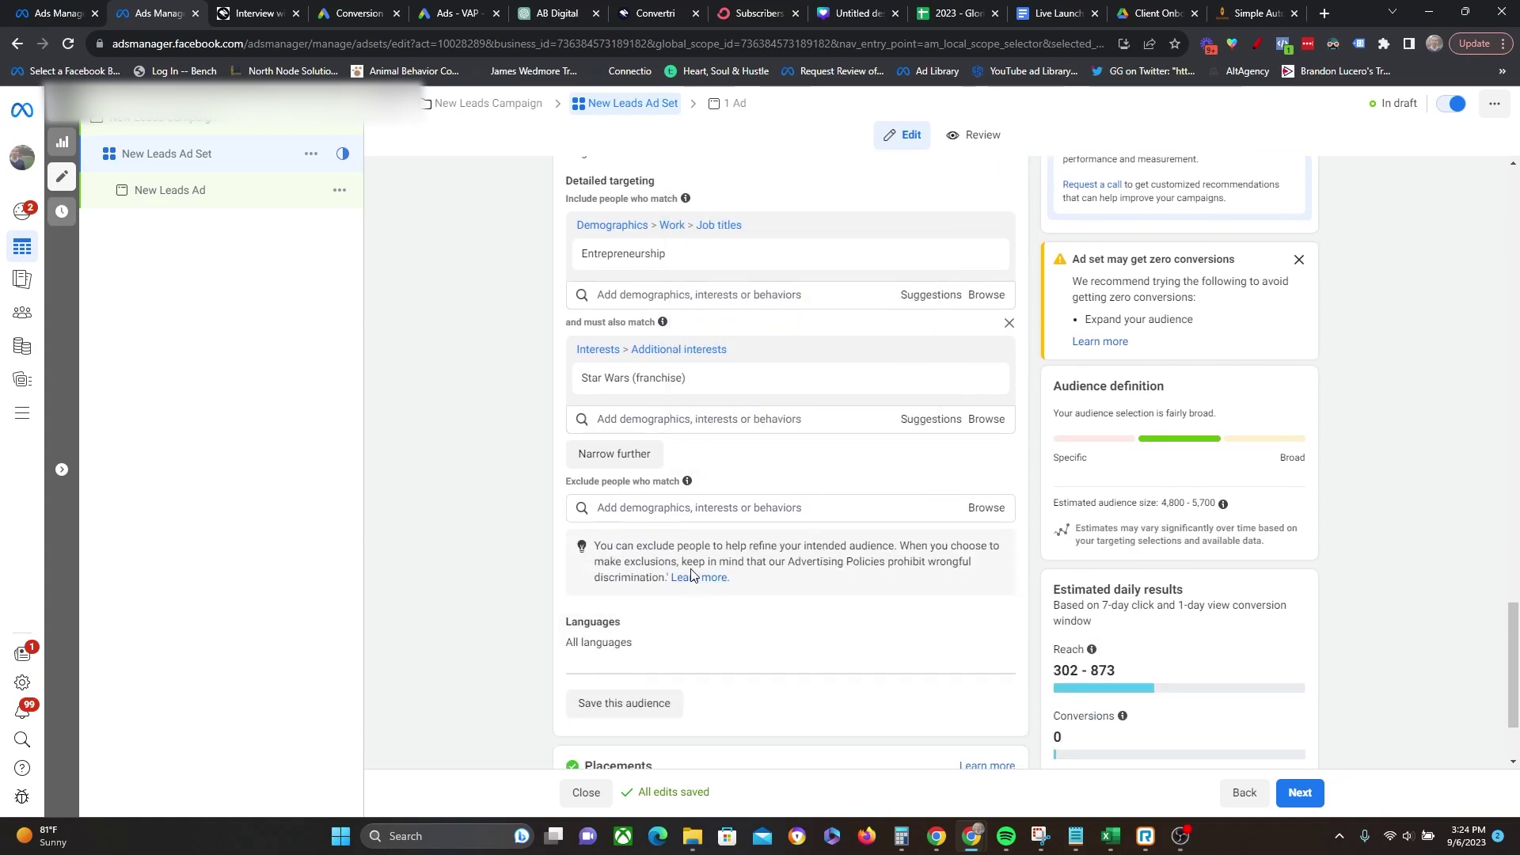
scroll(701, 622, up, 7)
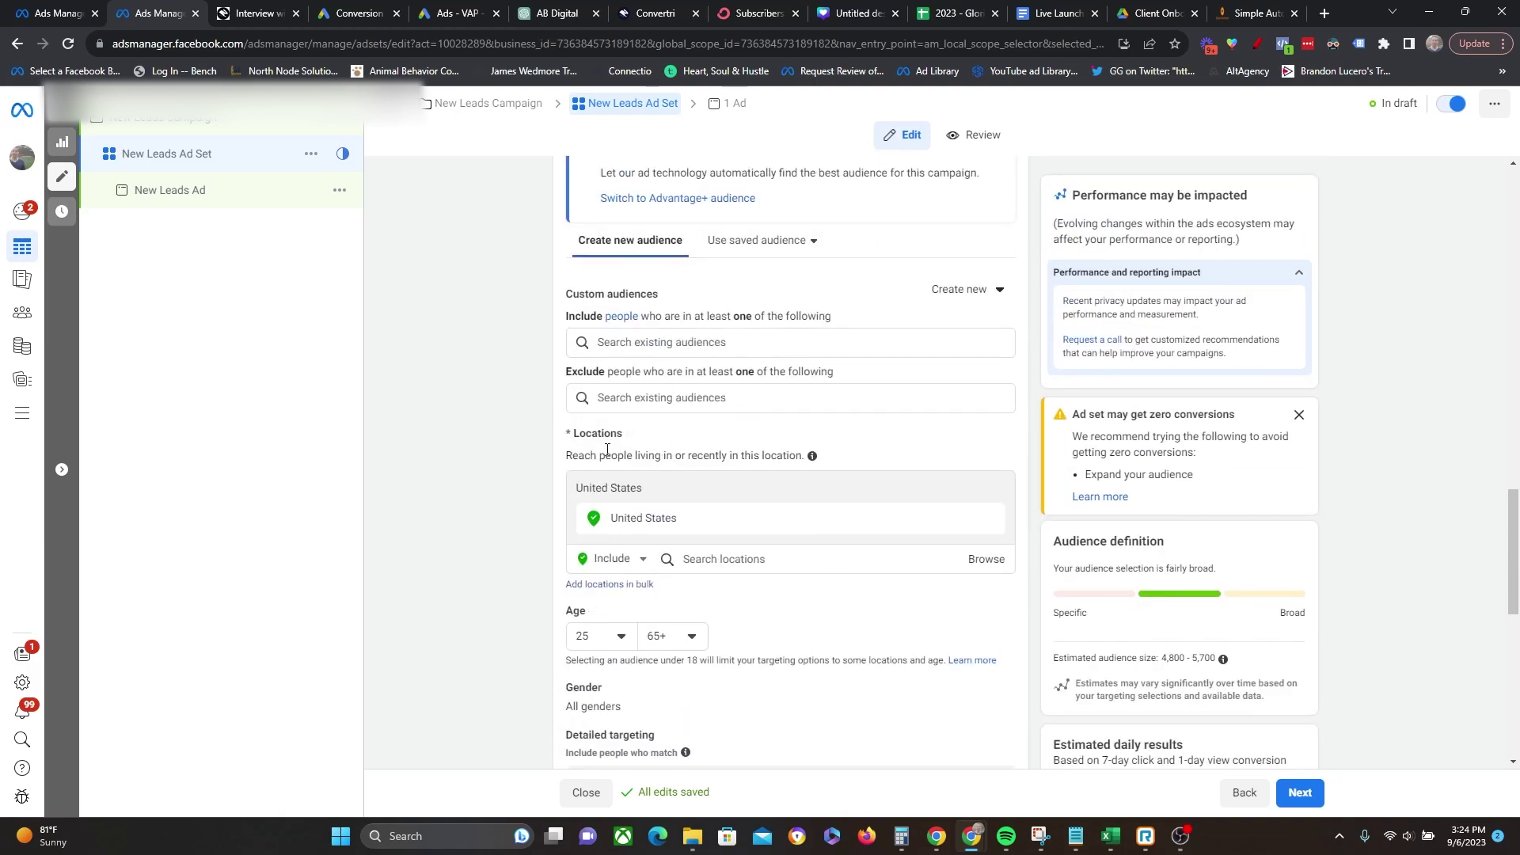
scroll(606, 449, up, 4)
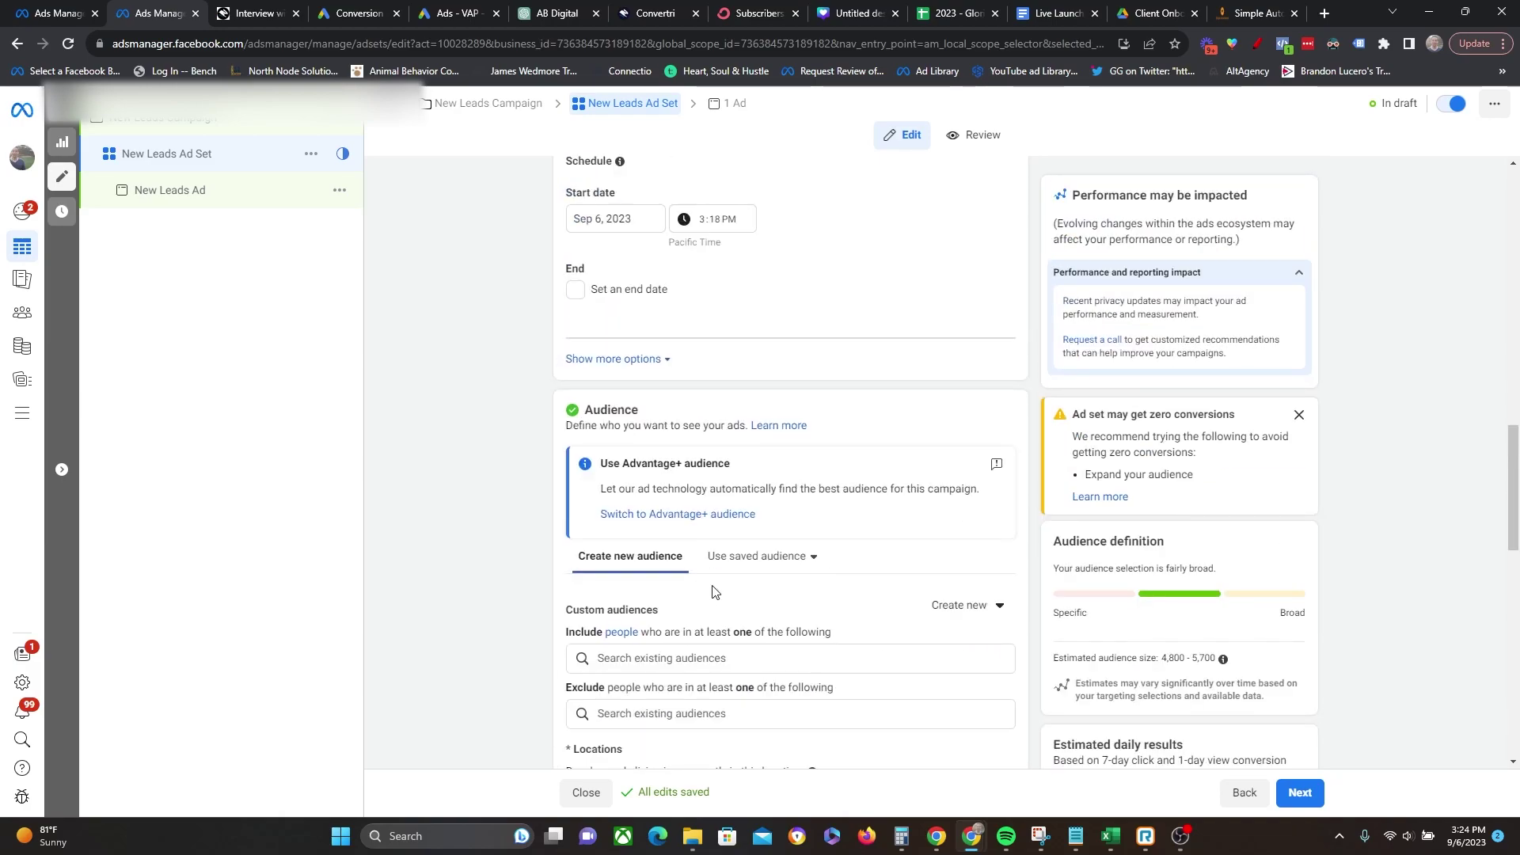
scroll(715, 592, down, 8)
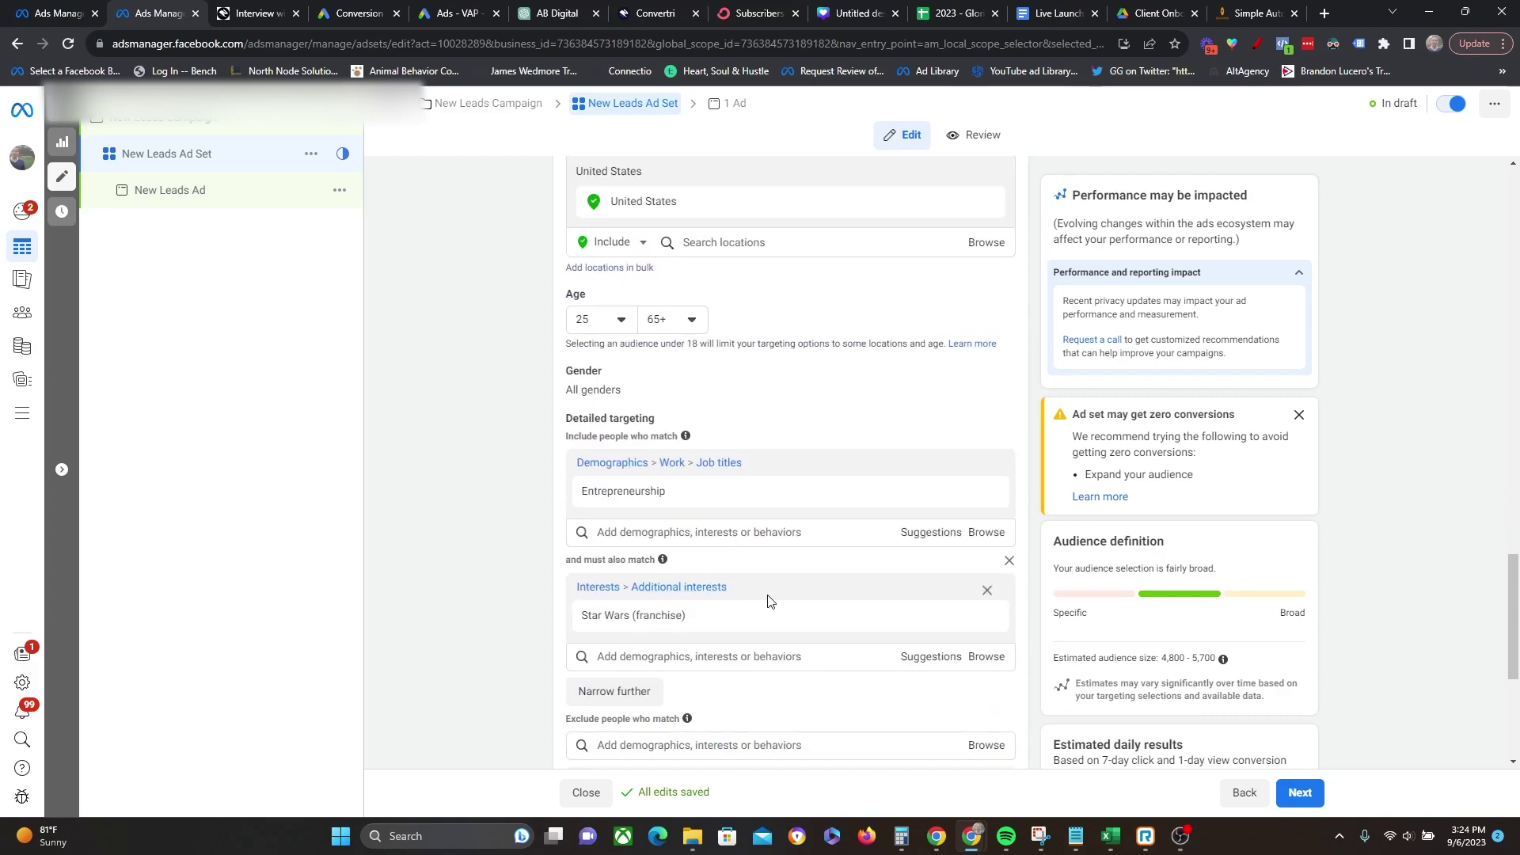